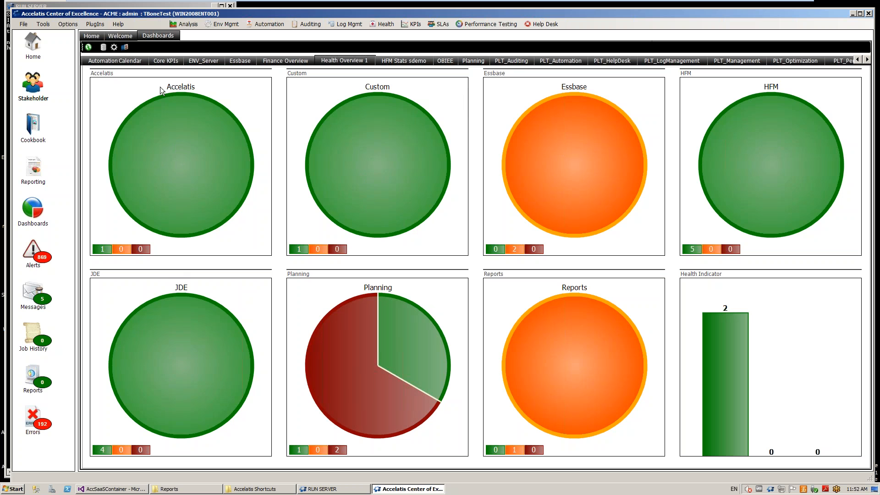
View the Core KPIs dashboard and the Finance Overview dashboard.
{"action": "left_click", "coordinate": [165, 61]}
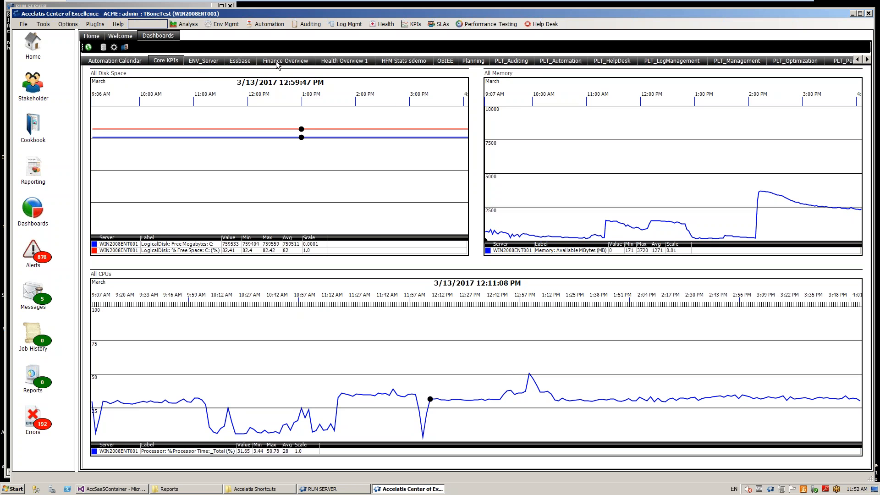
{"action": "left_click", "coordinate": [293, 63]}
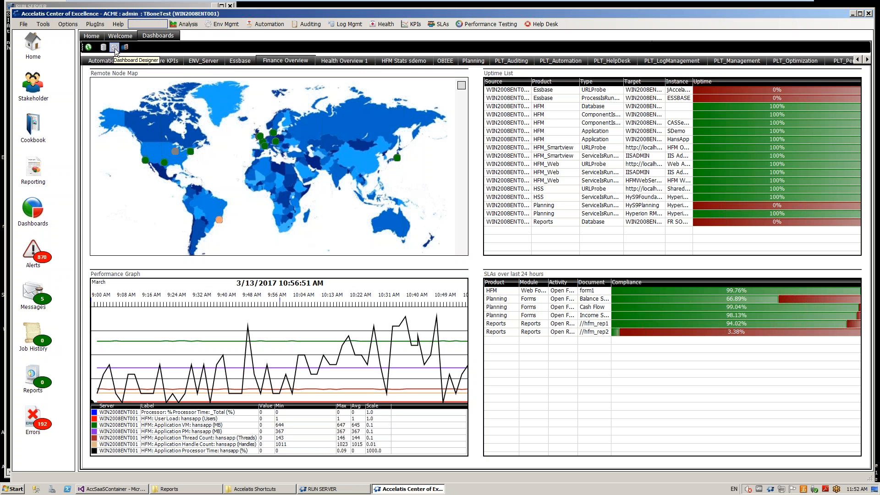
Open the Dashboard Designer and enlarge its window to show the full dashboard list.
{"action": "left_click", "coordinate": [49, 27]}
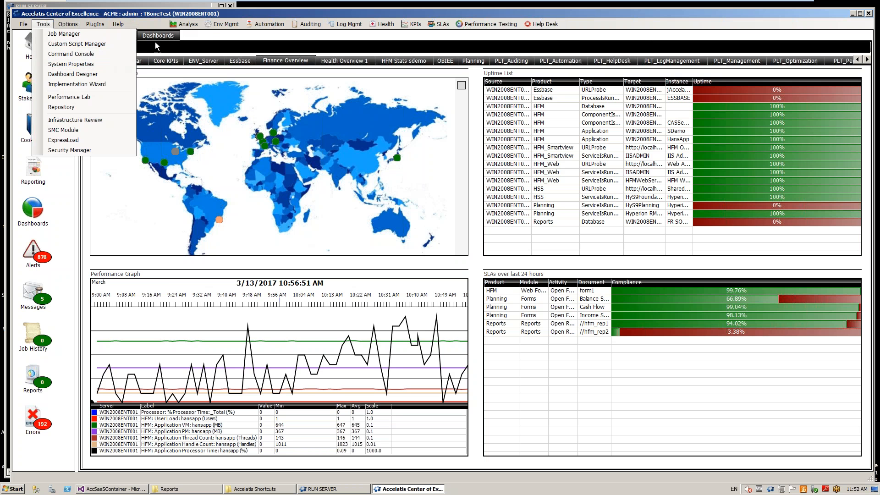
{"action": "left_click", "coordinate": [210, 28]}
{"action": "left_click", "coordinate": [116, 51]}
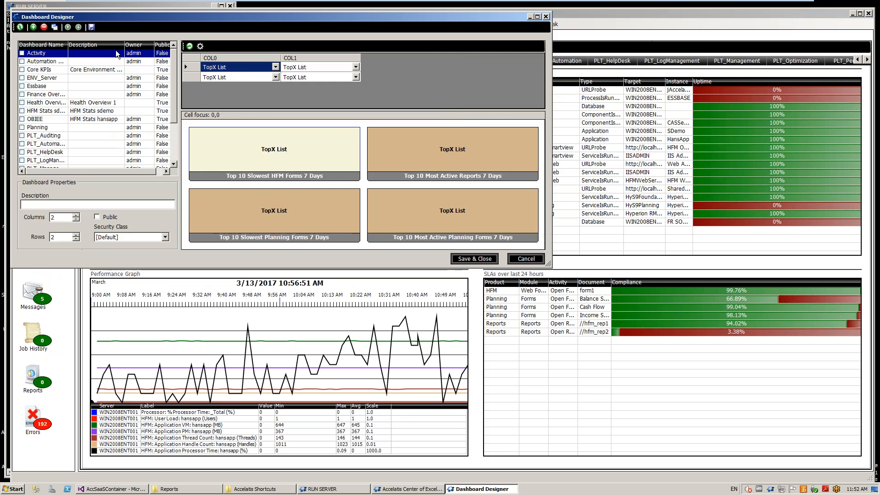
{"action": "left_click_drag", "start_coordinate": [548, 264], "coordinate": [694, 375]}
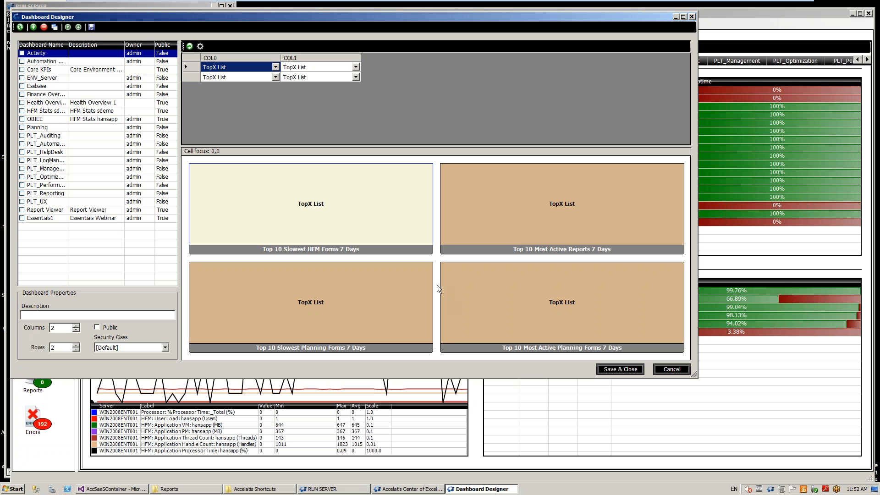
Create a new dashboard named Essentials.
{"action": "left_click", "coordinate": [37, 28]}
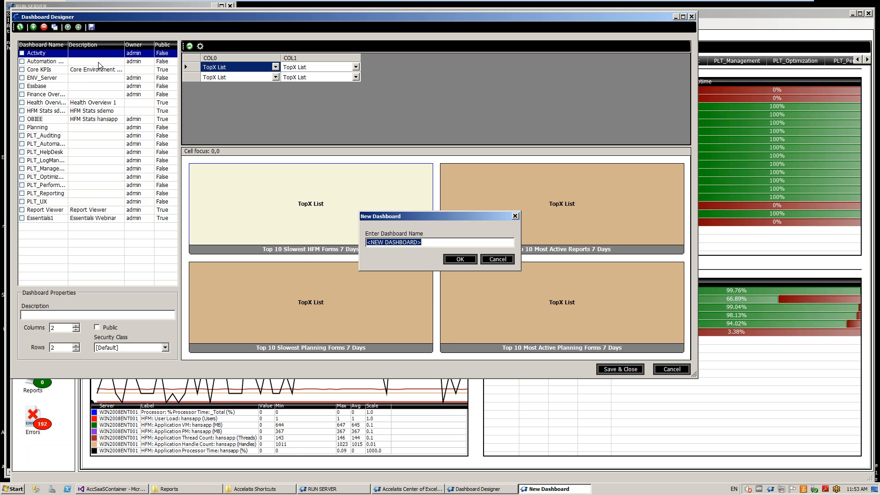
{"action": "type", "text": "Essentials"}
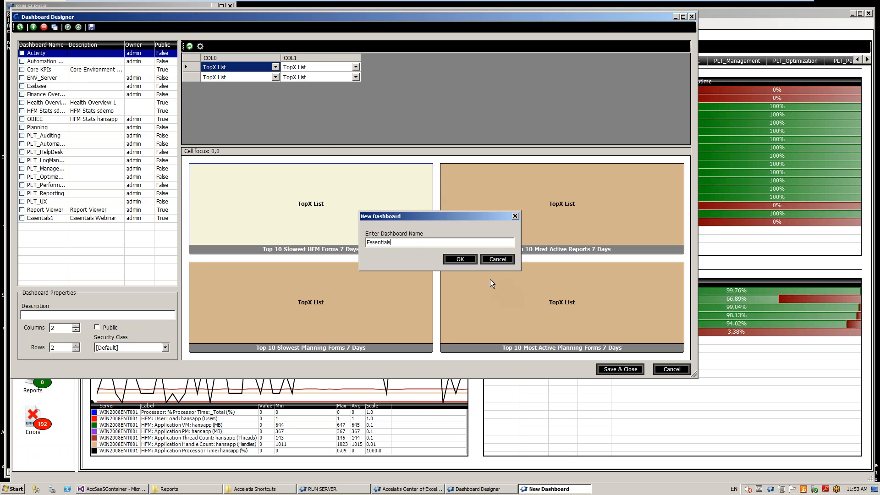
{"action": "left_click", "coordinate": [472, 262]}
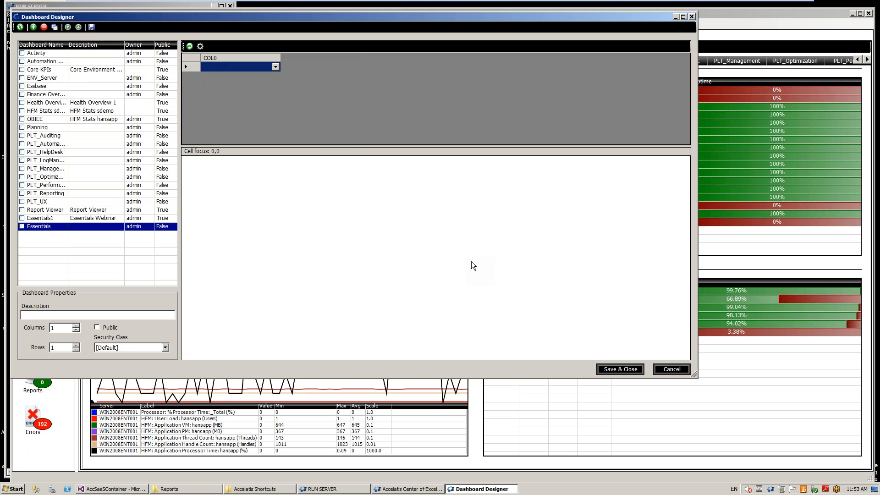
Give the Essentials dashboard 2 columns, 3 rows and the description "Essentials Webinar".
{"action": "left_click", "coordinate": [78, 326]}
{"action": "left_click", "coordinate": [76, 345]}
{"action": "left_click", "coordinate": [76, 346]}
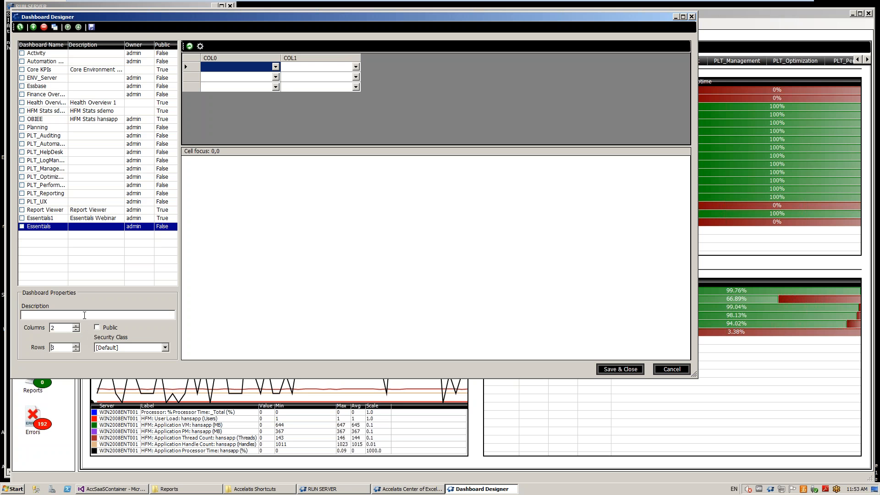
{"action": "type", "text": "Essentials Webinar"}
{"action": "left_click", "coordinate": [297, 78]}
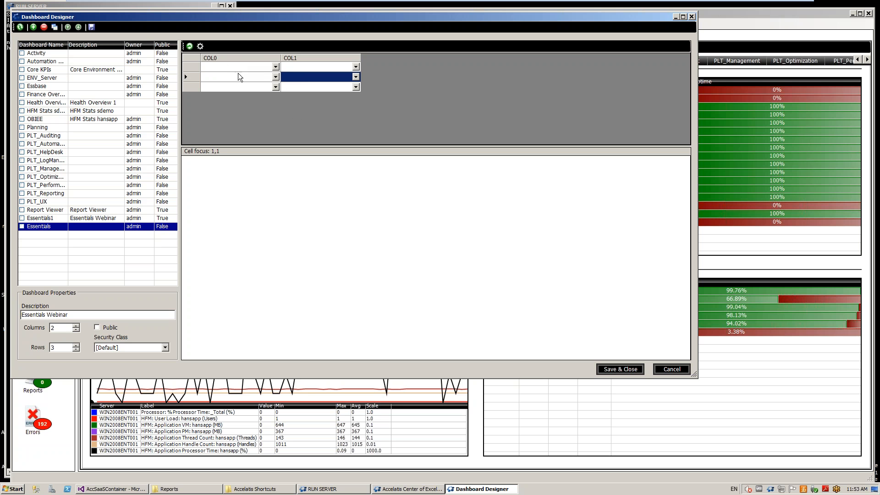
Assign Rich Text to the first row of COL0 and SLA List to the first row of COL1.
{"action": "left_click", "coordinate": [275, 68]}
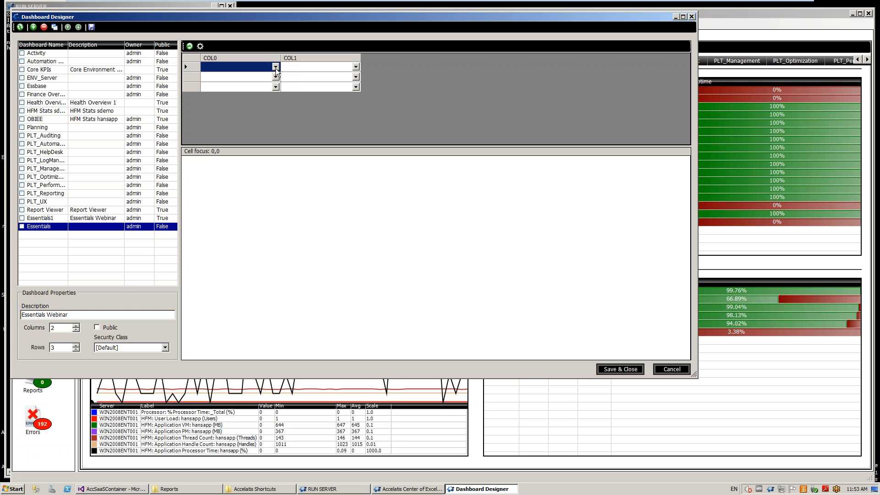
{"action": "left_click", "coordinate": [276, 68]}
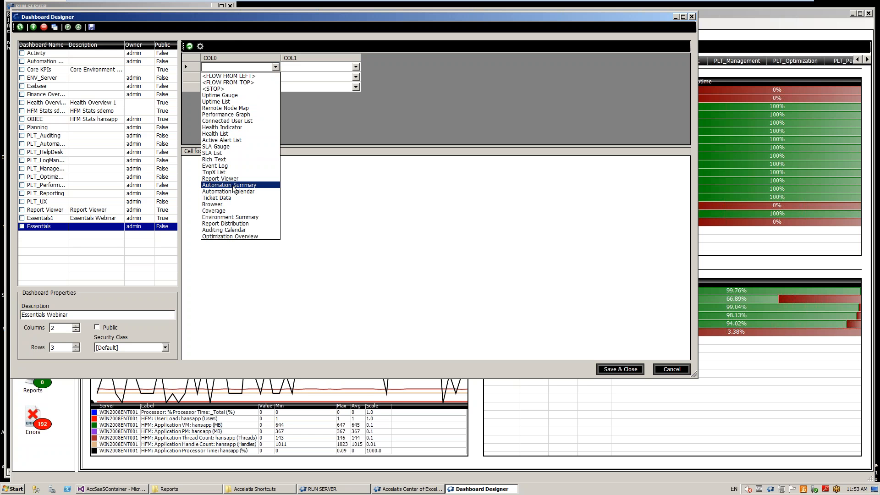
{"action": "left_click", "coordinate": [225, 159]}
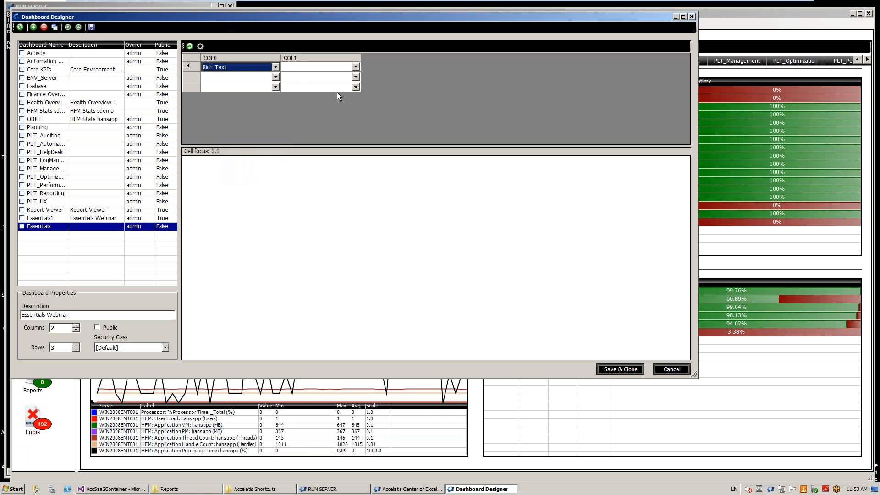
{"action": "left_click", "coordinate": [358, 67]}
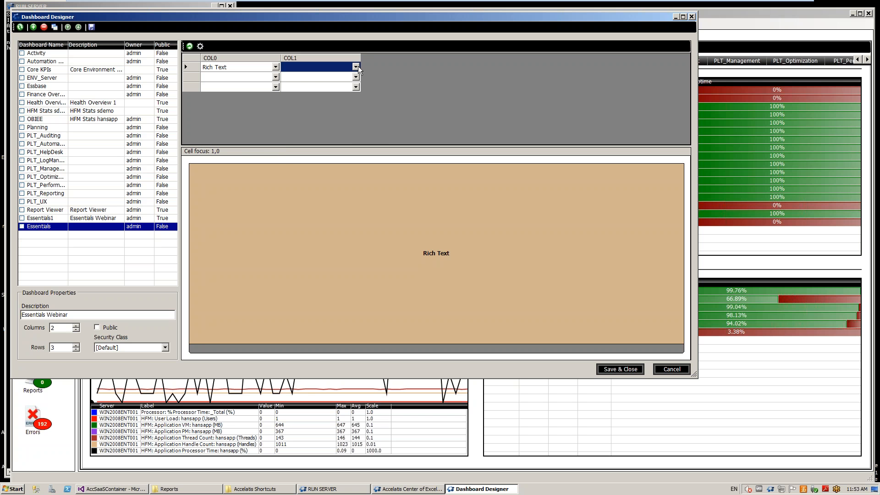
{"action": "left_click", "coordinate": [356, 67]}
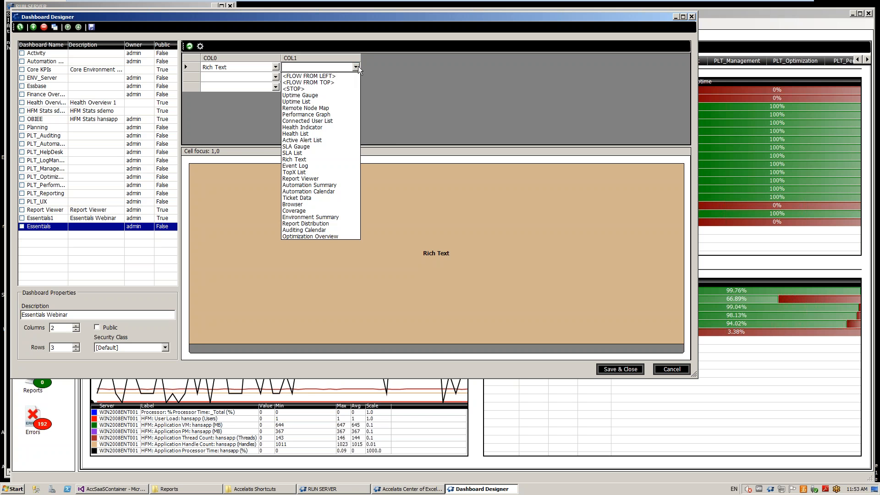
{"action": "left_click", "coordinate": [316, 153]}
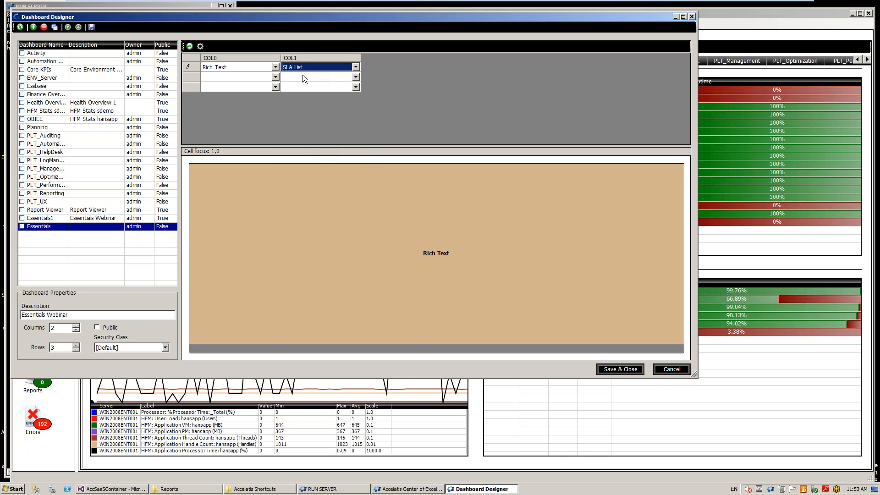
Assign Performance Graph to the second row of COL0 and Health Indicator to the third row of COL1.
{"action": "left_click", "coordinate": [276, 77]}
{"action": "left_click", "coordinate": [276, 76]}
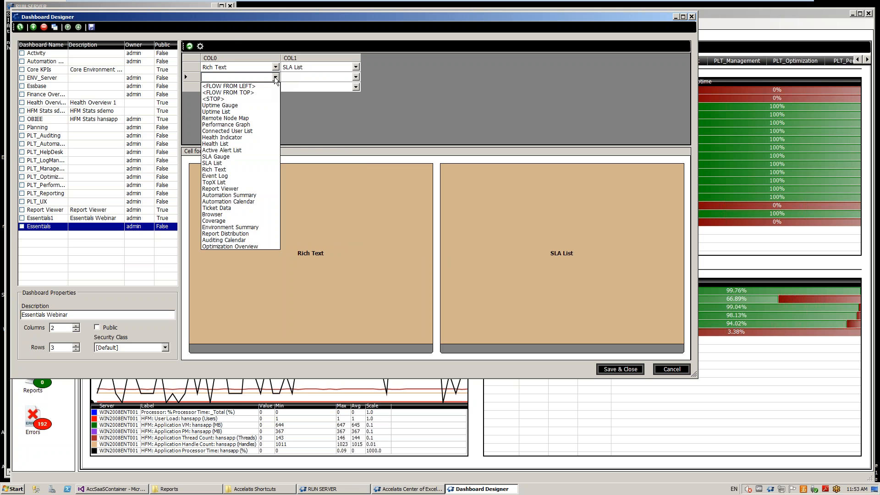
{"action": "left_click", "coordinate": [239, 124]}
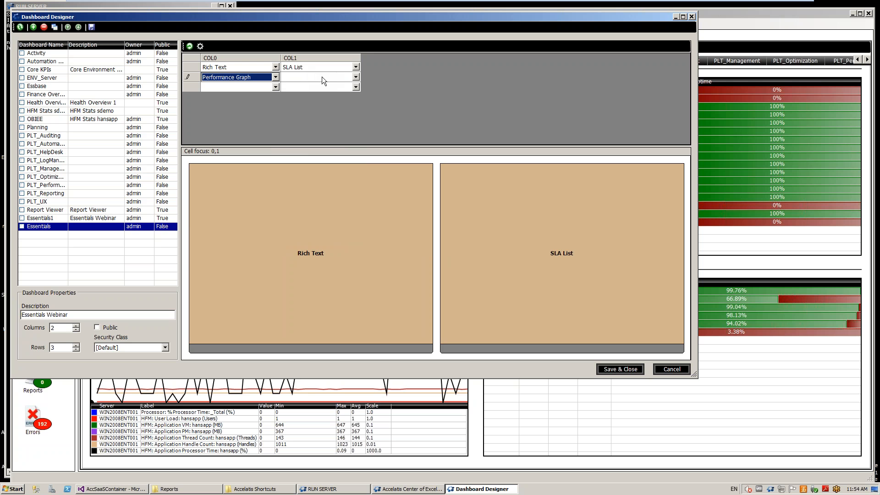
{"action": "left_click", "coordinate": [356, 87]}
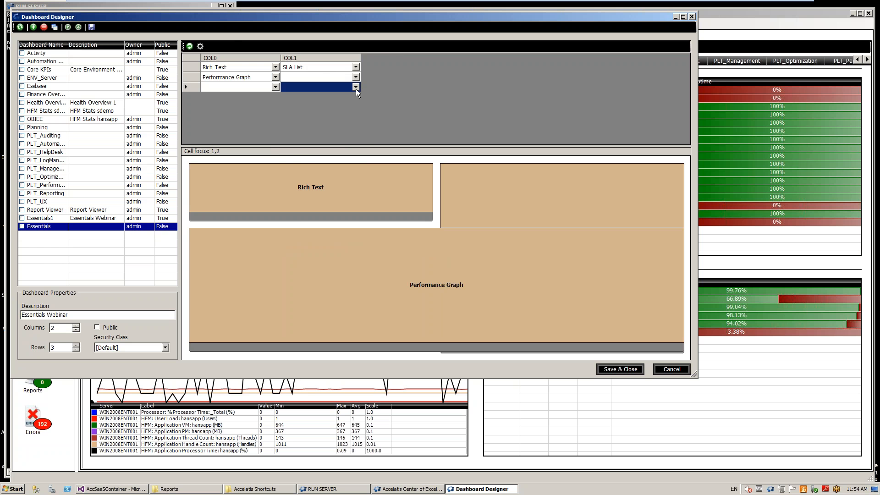
{"action": "left_click", "coordinate": [355, 87]}
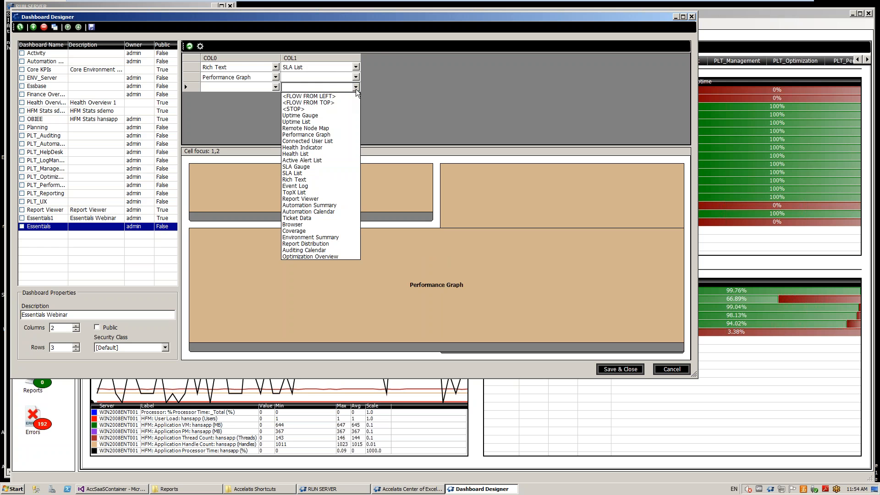
{"action": "left_click", "coordinate": [315, 147]}
Set the empty second-row COL1 cell and the empty third-row COL0 cell to <FLOW FROM TOP>.
{"action": "left_click", "coordinate": [314, 79]}
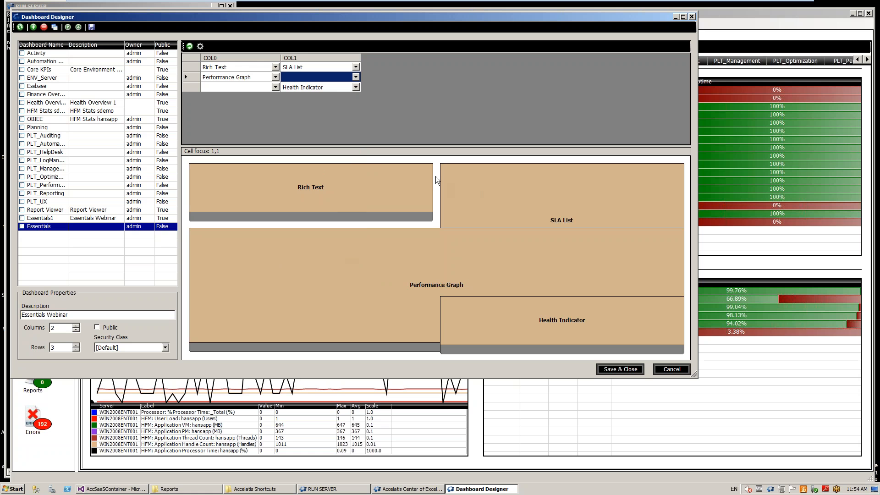
{"action": "left_click", "coordinate": [227, 68]}
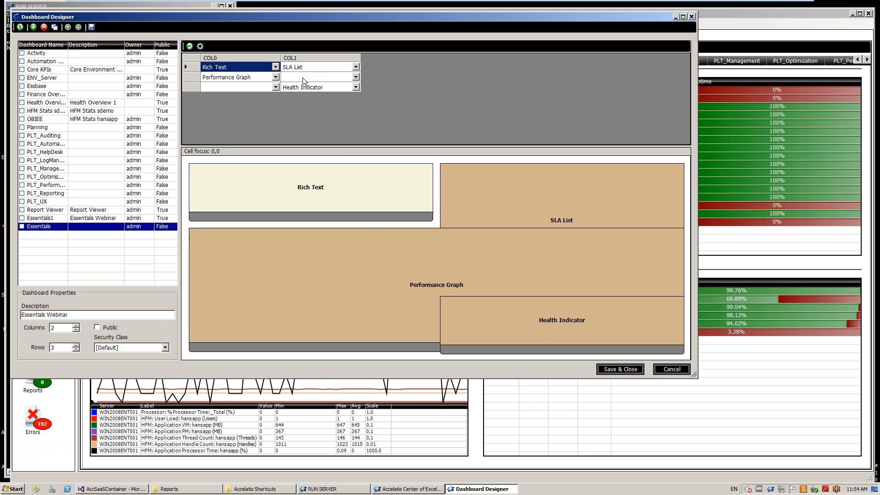
{"action": "left_click", "coordinate": [356, 77]}
{"action": "left_click", "coordinate": [356, 76]}
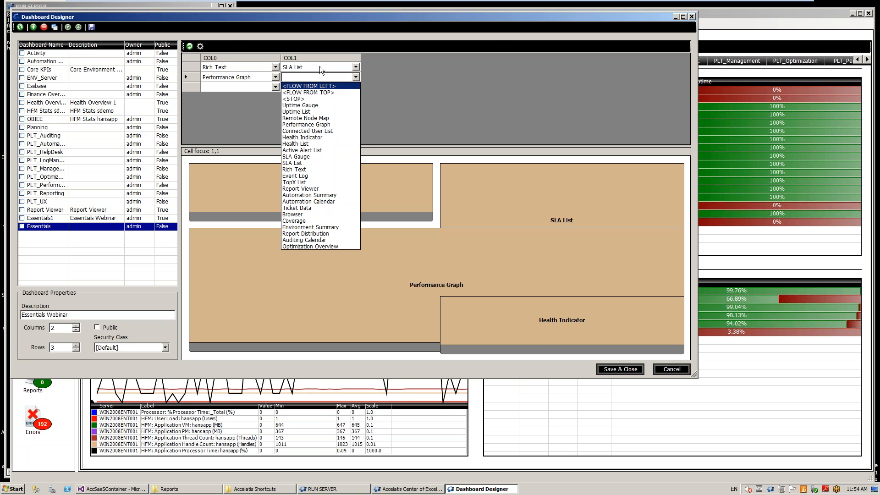
{"action": "left_click", "coordinate": [320, 92]}
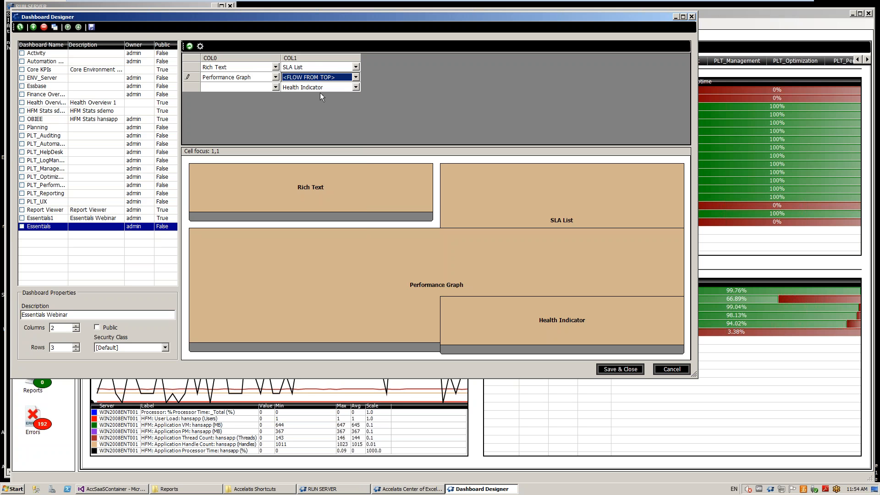
{"action": "left_click", "coordinate": [258, 89]}
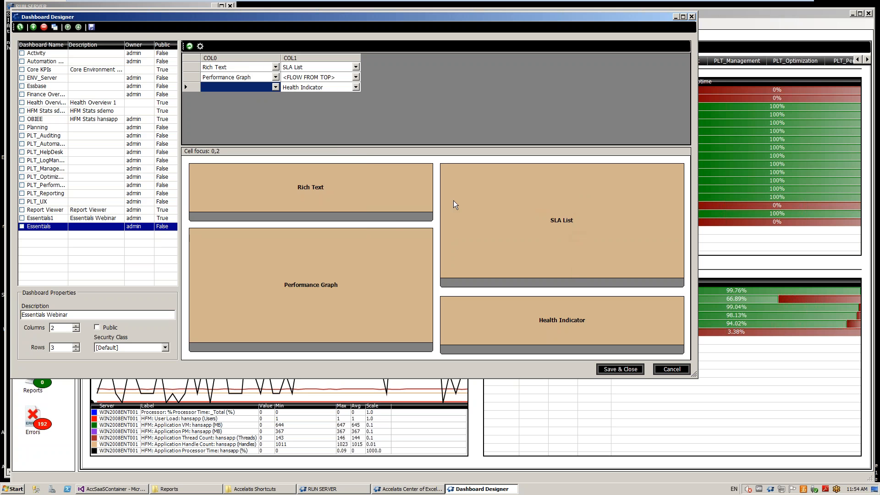
{"action": "left_click", "coordinate": [276, 87]}
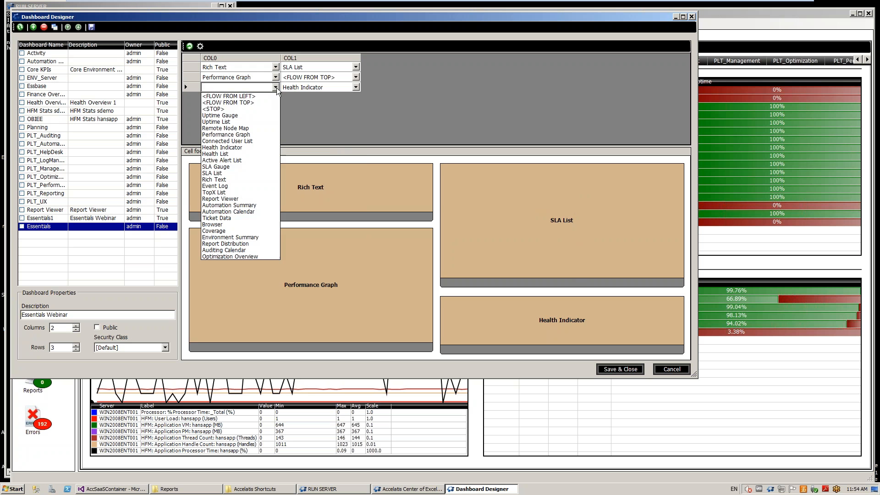
{"action": "left_click", "coordinate": [245, 102]}
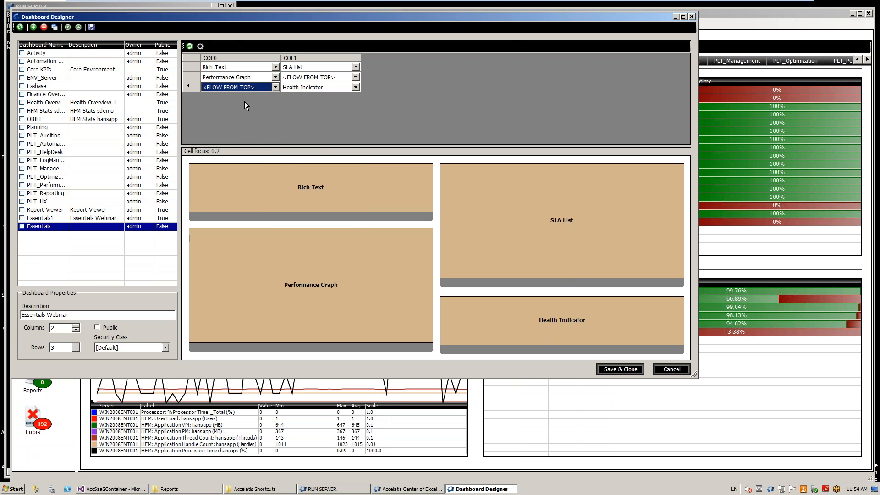
{"action": "left_click", "coordinate": [299, 78]}
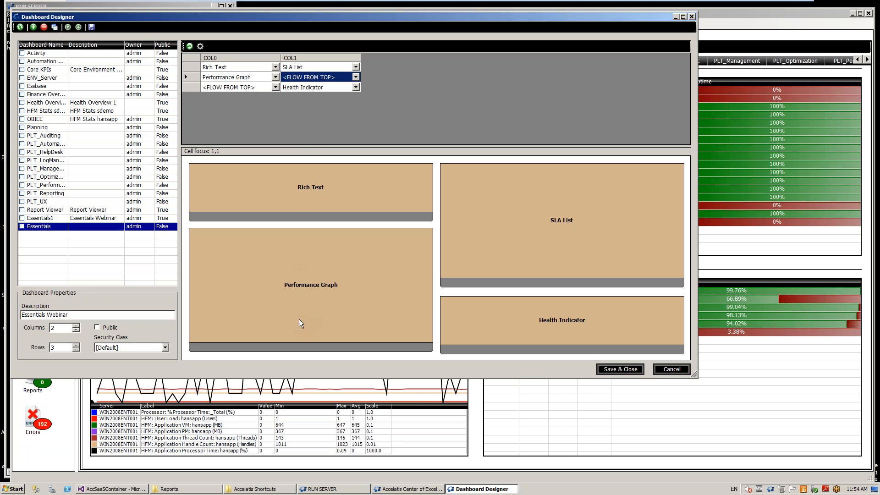
Change the third-row COL0 cell to <STOP> and select the Performance Graph in the layout preview.
{"action": "left_click", "coordinate": [276, 86]}
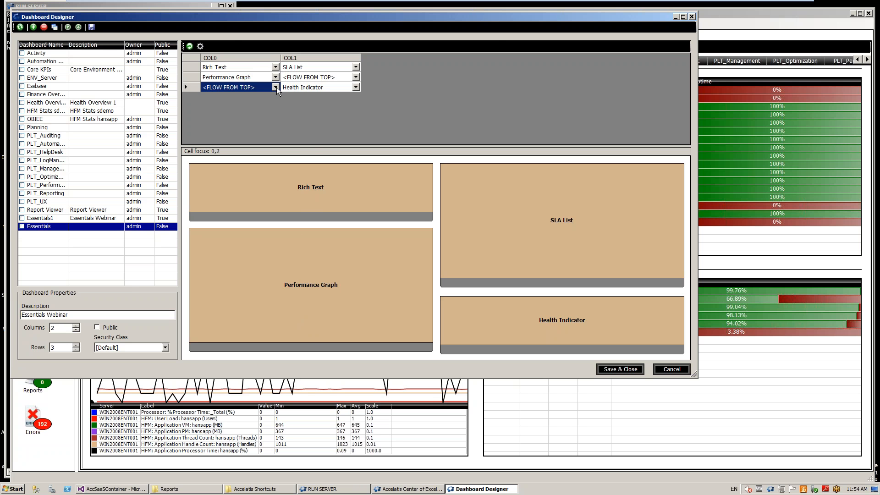
{"action": "left_click", "coordinate": [275, 87]}
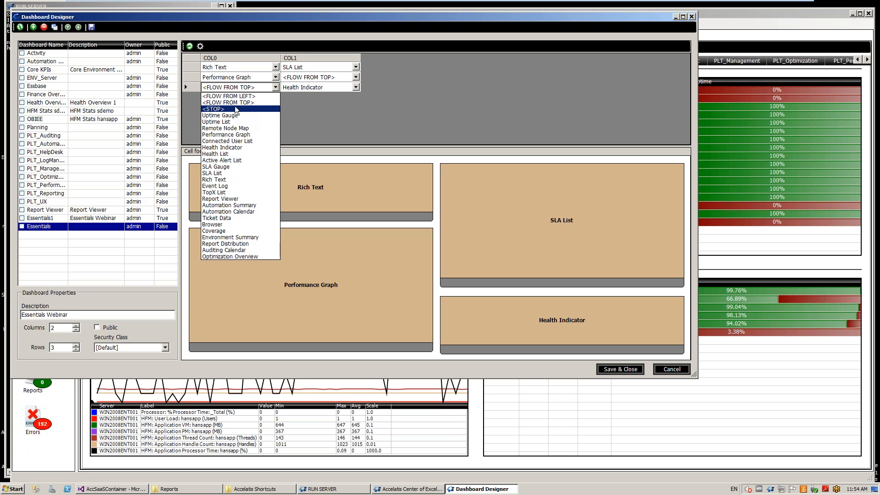
{"action": "left_click", "coordinate": [236, 108]}
{"action": "left_click", "coordinate": [301, 251]}
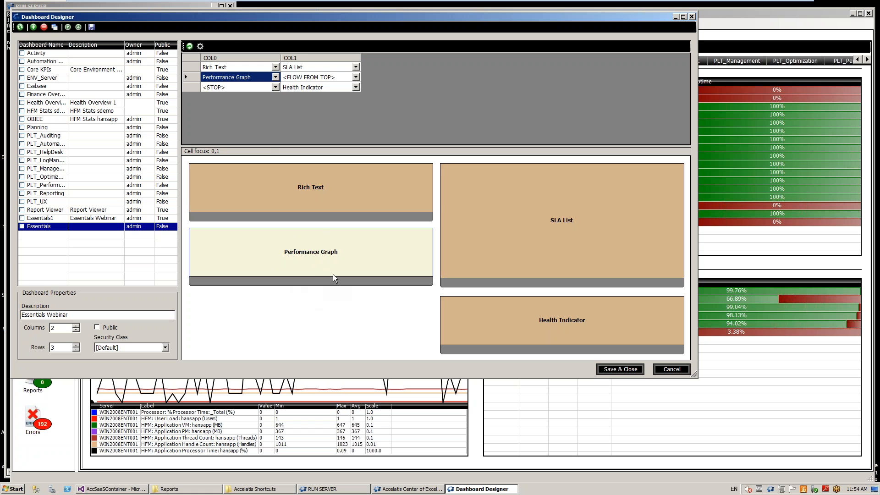
Return the third-row COL0 cell to <FLOW FROM TOP>.
{"action": "left_click", "coordinate": [273, 89]}
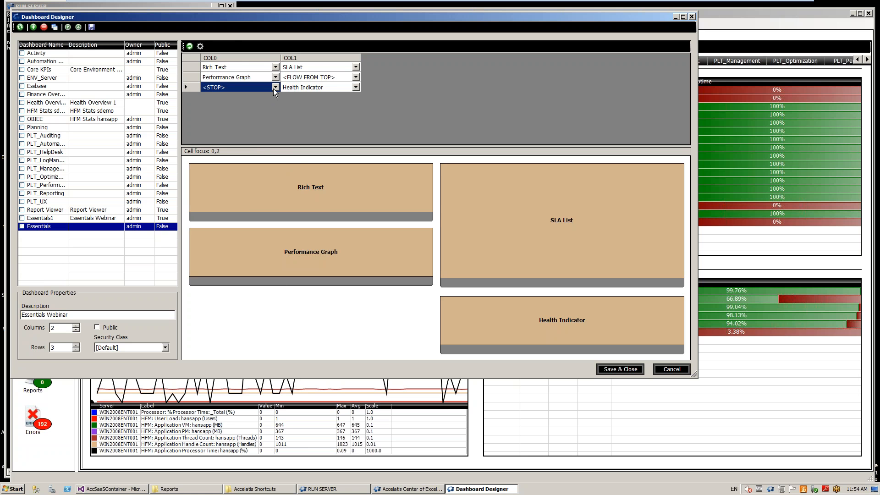
{"action": "left_click", "coordinate": [274, 88]}
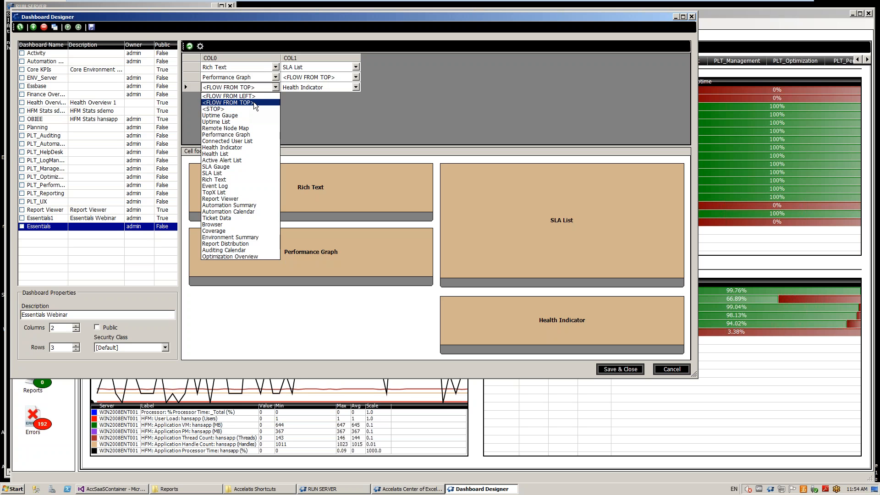
{"action": "left_click", "coordinate": [254, 102]}
{"action": "left_click", "coordinate": [249, 78]}
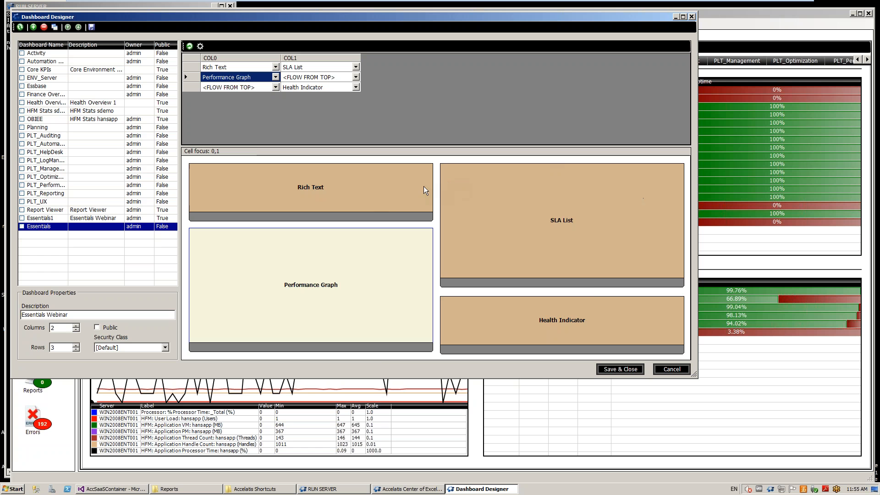
Describe the Rich Text widget as Instructions and enter the lines "Here are some instructions" and "Show the users what they need to know".
{"action": "double_click", "coordinate": [394, 200]}
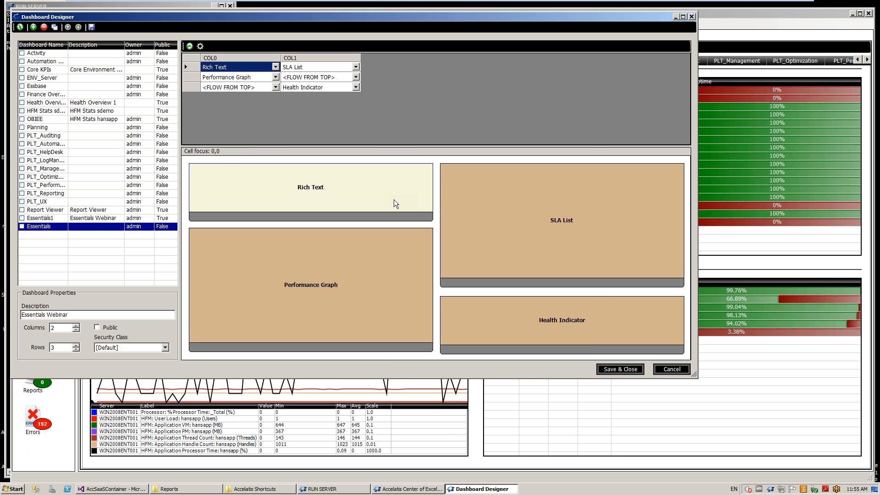
{"action": "left_click_drag", "start_coordinate": [425, 207], "coordinate": [445, 170]}
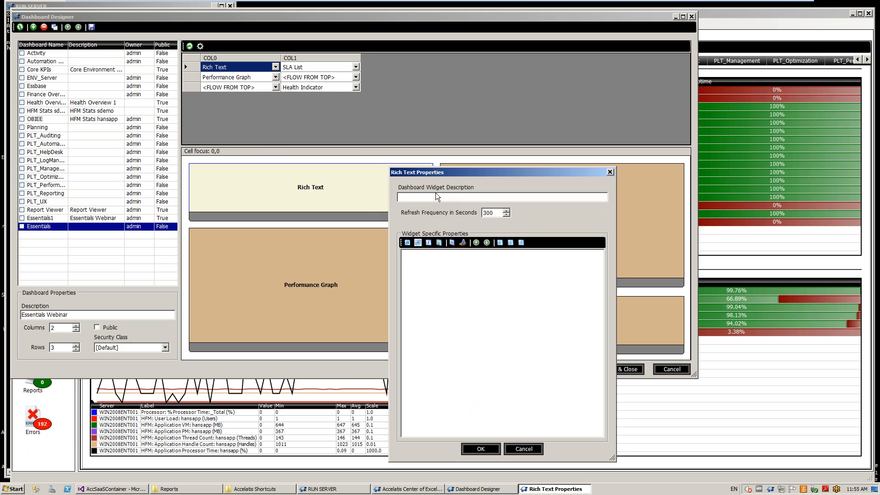
{"action": "type", "text": "Instructions"}
{"action": "type", "text": "ere are some instructionsThow the suer"}
{"action": "key", "text": "BackSpace"}
{"action": "key", "text": "BackSpace"}
{"action": "key", "text": "BackSpace"}
{"action": "key", "text": "BackSpace"}
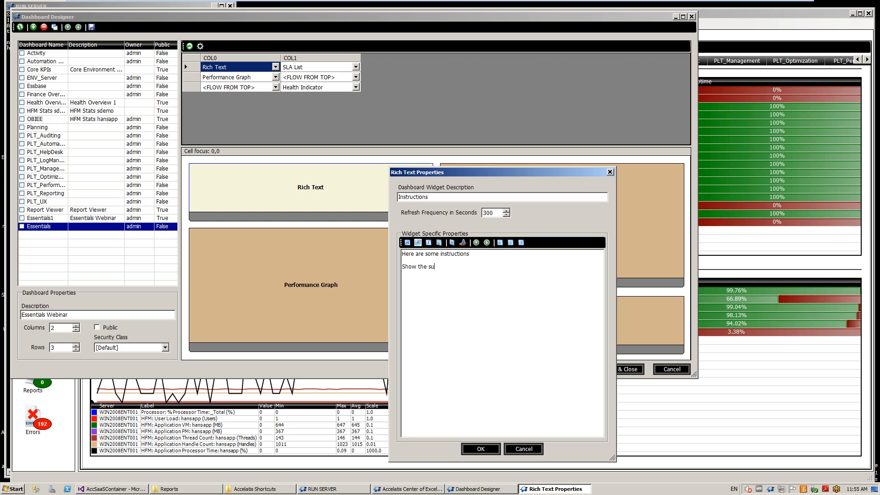
{"action": "type", "text": "users what they need"}
{"action": "type", "text": "to know"}
Make the line "Here are some instructions" bold, two size steps larger and purple, and accept the Rich Text properties.
{"action": "key", "text": "ctrl+Home"}
{"action": "key", "text": "shift+End"}
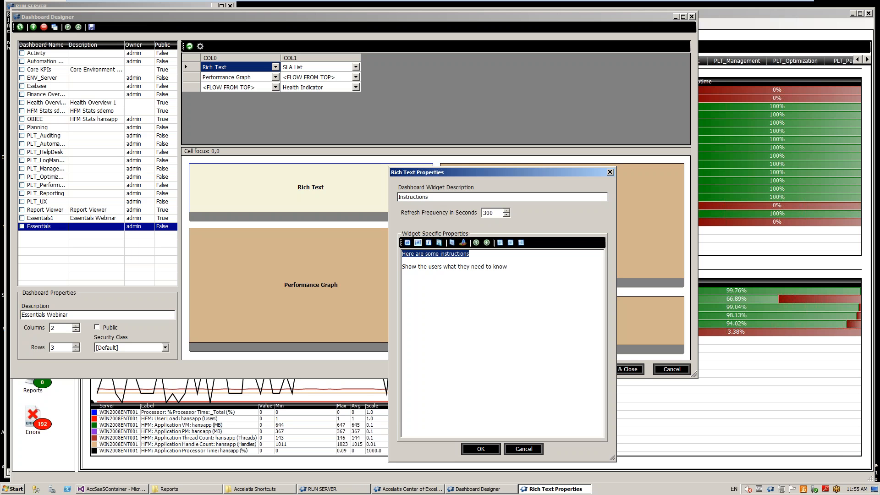
{"action": "left_click", "coordinate": [408, 243]}
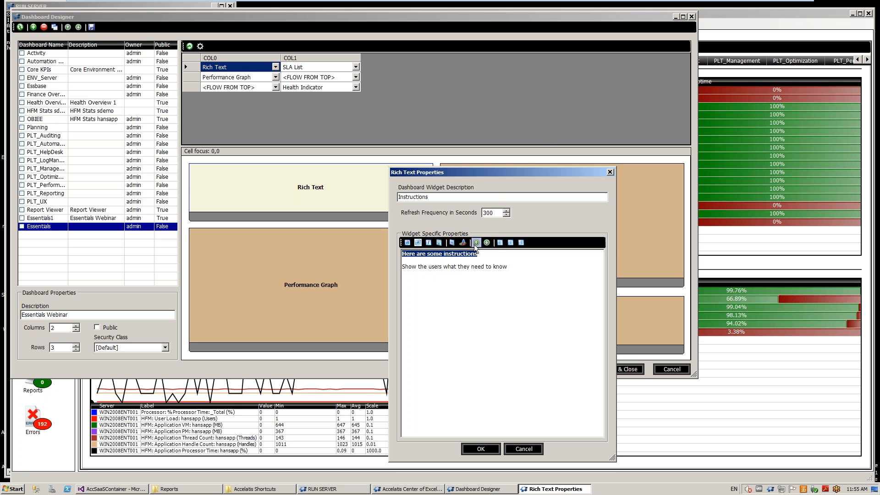
{"action": "left_click", "coordinate": [476, 243]}
{"action": "left_click", "coordinate": [476, 243]}
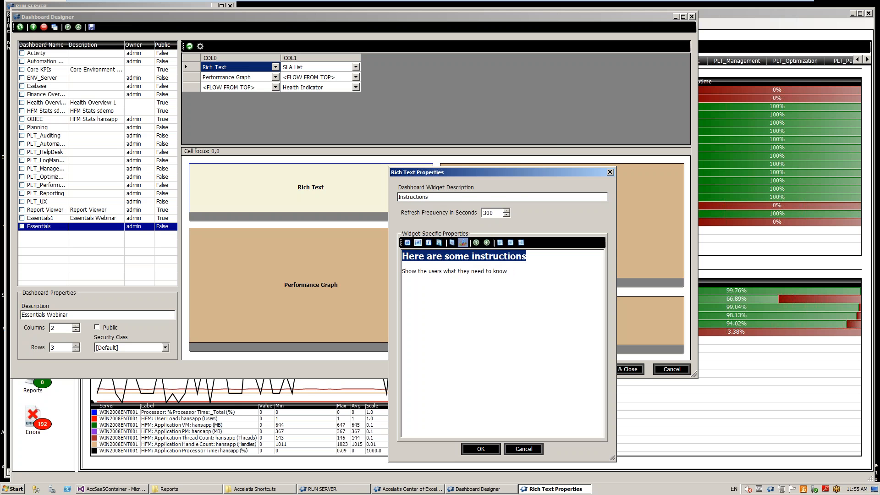
{"action": "left_click", "coordinate": [464, 243]}
{"action": "left_click", "coordinate": [481, 167]}
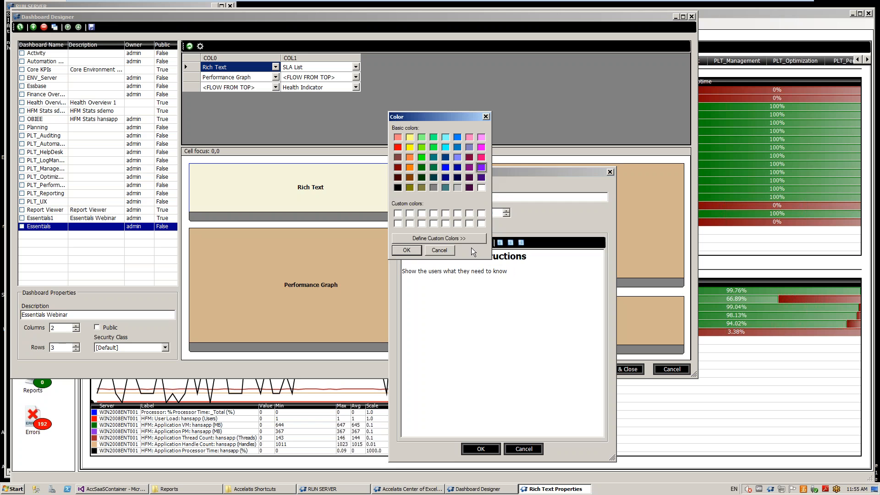
{"action": "left_click", "coordinate": [408, 250]}
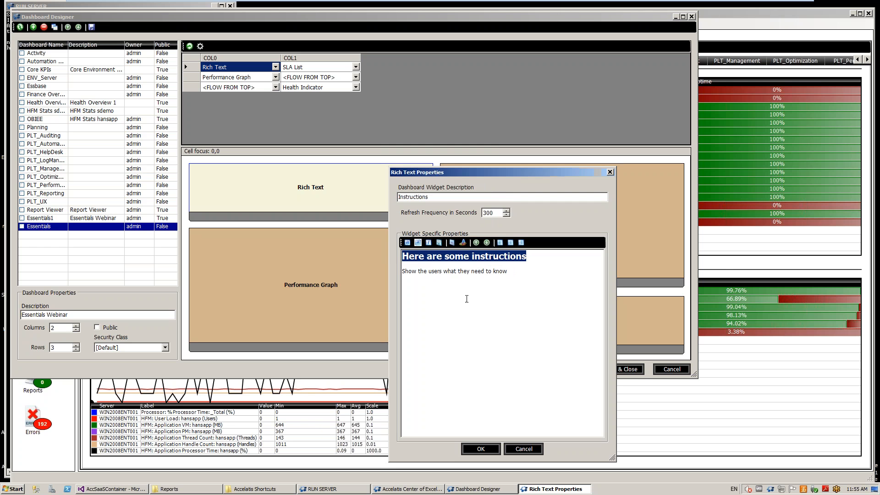
{"action": "left_click", "coordinate": [482, 453]}
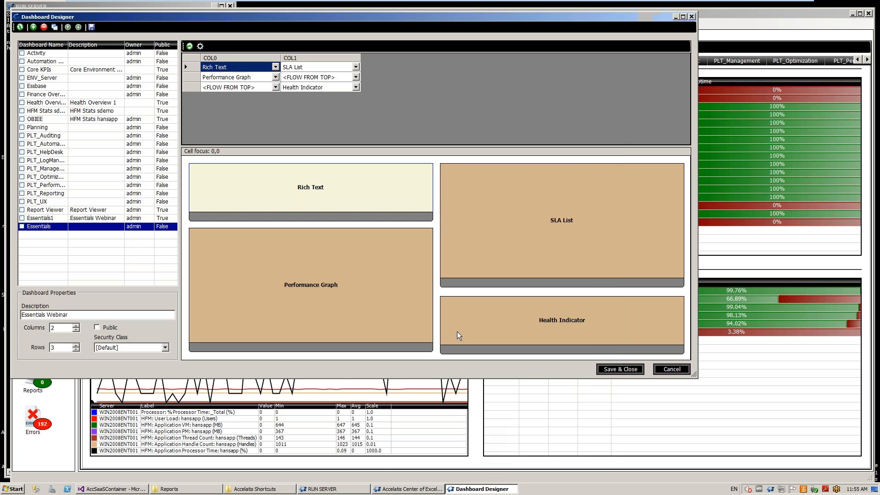
Configure the Performance Graph with description Essbase Disk IO, the Essbase Disk IO graph and the Last 1 Hour range.
{"action": "double_click", "coordinate": [399, 305]}
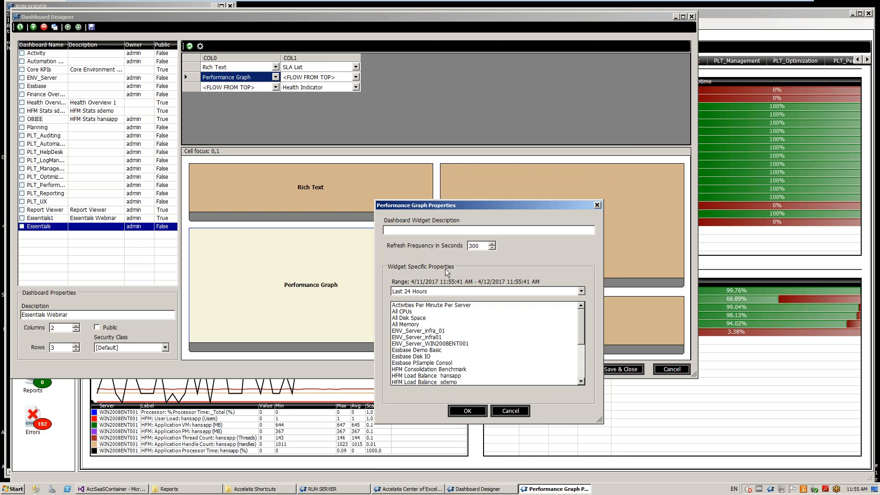
{"action": "type", "text": "Essbase Disk IO"}
{"action": "left_click_drag", "start_coordinate": [583, 317], "coordinate": [585, 346]}
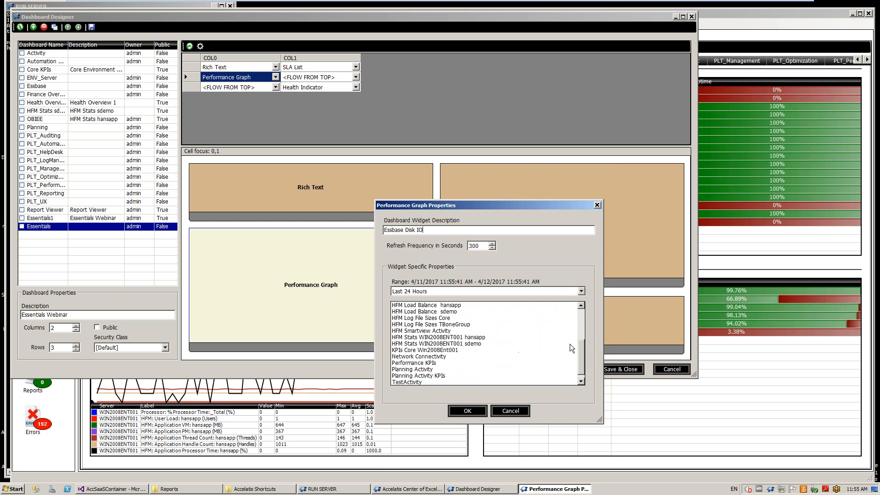
{"action": "left_click_drag", "start_coordinate": [579, 350], "coordinate": [584, 336]}
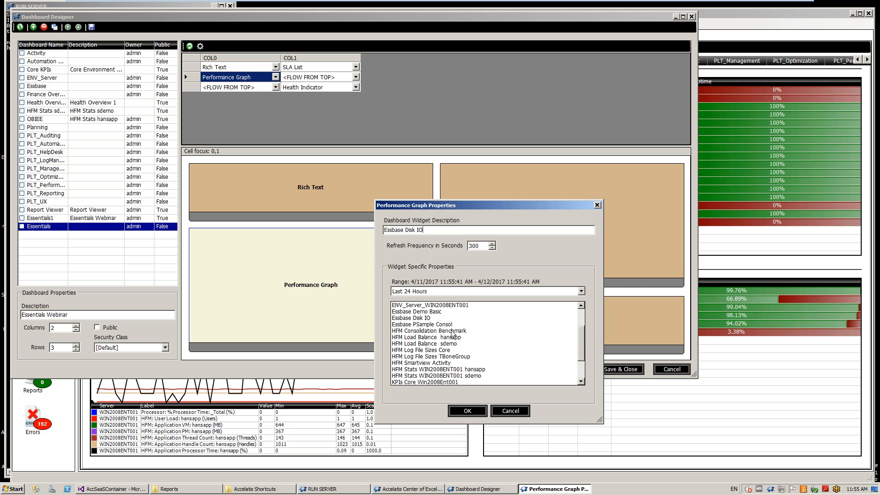
{"action": "left_click", "coordinate": [430, 319]}
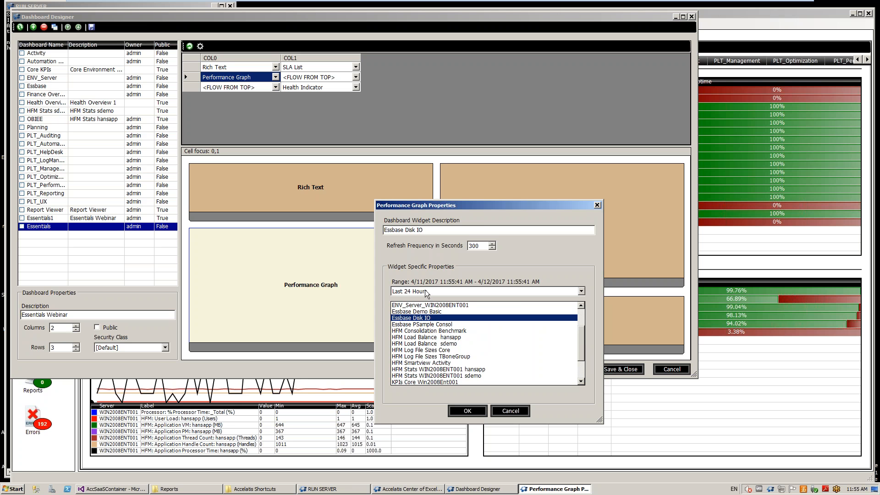
{"action": "left_click", "coordinate": [426, 293]}
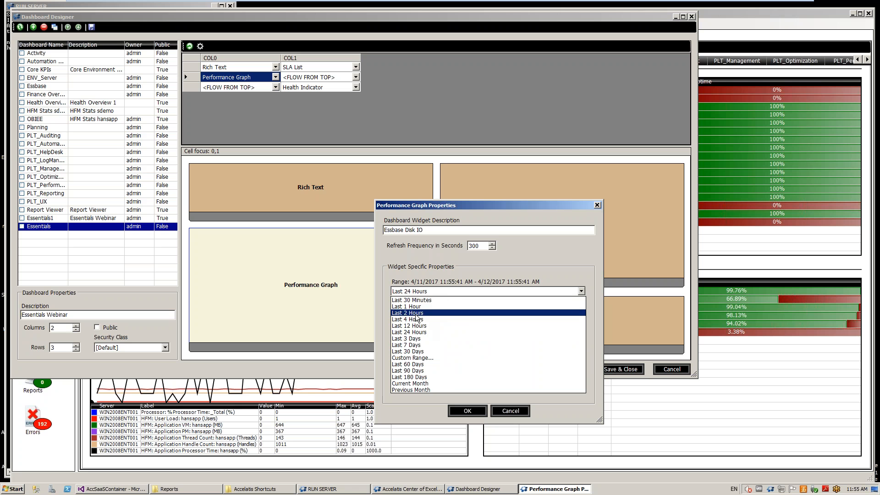
{"action": "left_click", "coordinate": [415, 307]}
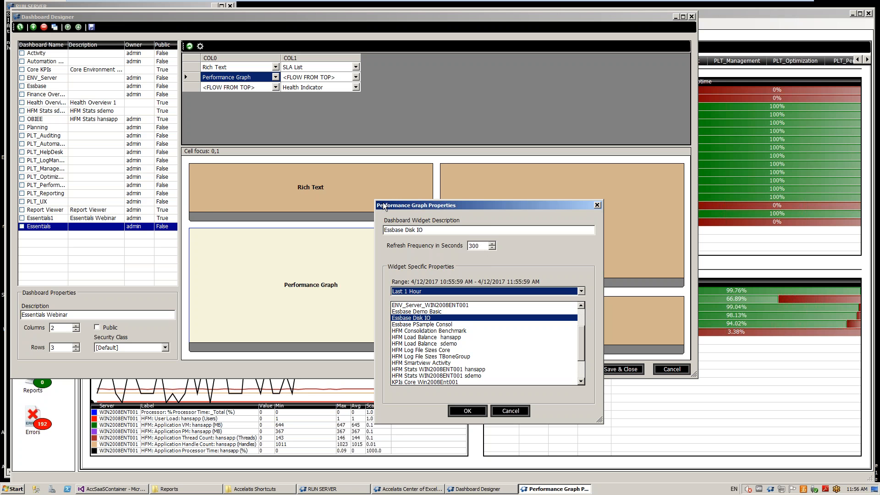
{"action": "left_click", "coordinate": [476, 413]}
Describe the SLA List widget as SLAs and include the first six SLAs, from form1 through //hfm_rep2.
{"action": "double_click", "coordinate": [513, 208]}
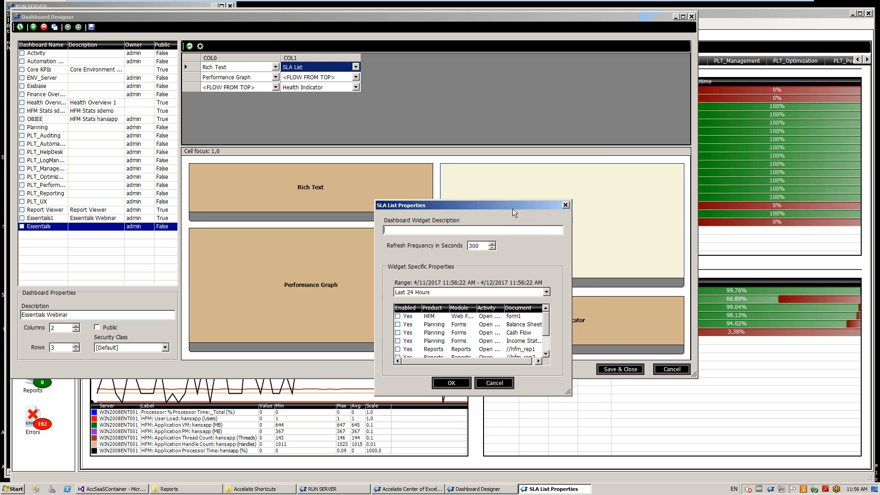
{"action": "type", "text": "SLAs"}
{"action": "left_click", "coordinate": [398, 316]}
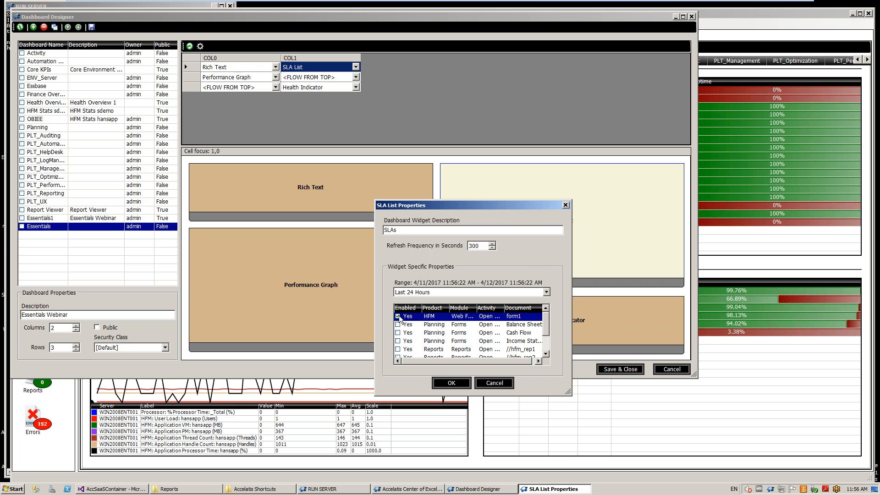
{"action": "key", "text": "shift+Down"}
{"action": "key", "text": "shift+Down"}
{"action": "key", "text": "shift+Down"}
{"action": "key", "text": "shift+Down"}
{"action": "key", "text": "shift+Down"}
{"action": "key", "text": "shift+Down"}
{"action": "key", "text": "shift+Down"}
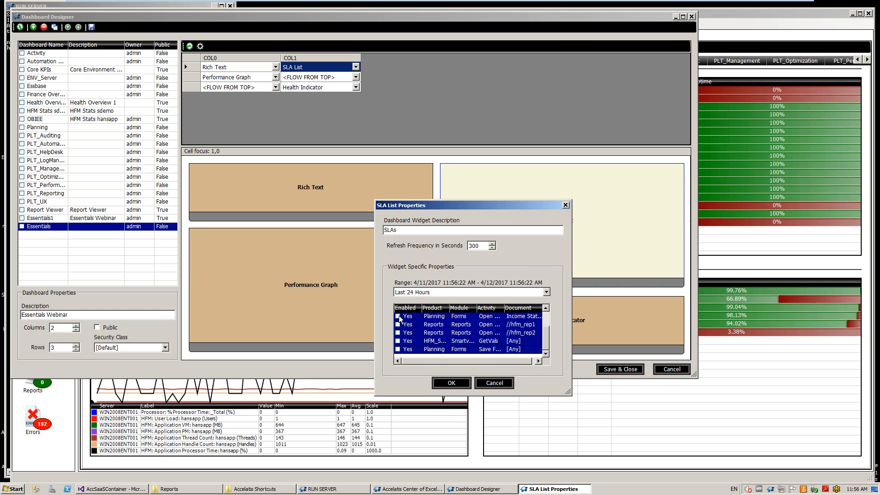
{"action": "key", "text": "shift+Up"}
{"action": "key", "text": "shift+Up"}
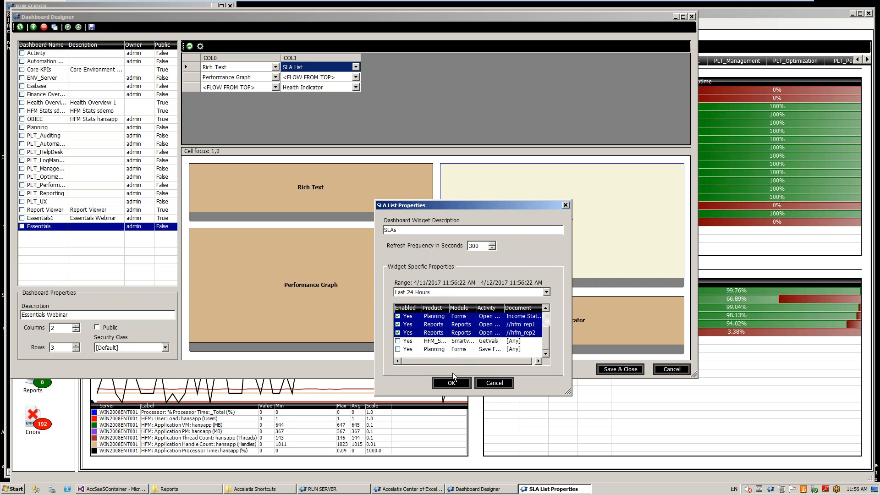
{"action": "left_click", "coordinate": [452, 386]}
Configure the Health Indicator with description Planning and the Planning health item.
{"action": "double_click", "coordinate": [575, 312]}
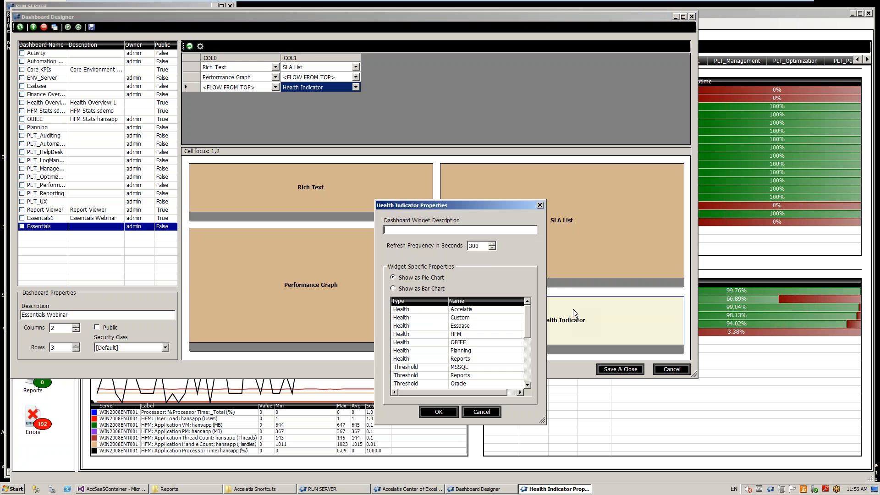
{"action": "type", "text": "Planning"}
{"action": "left_click", "coordinate": [462, 351]}
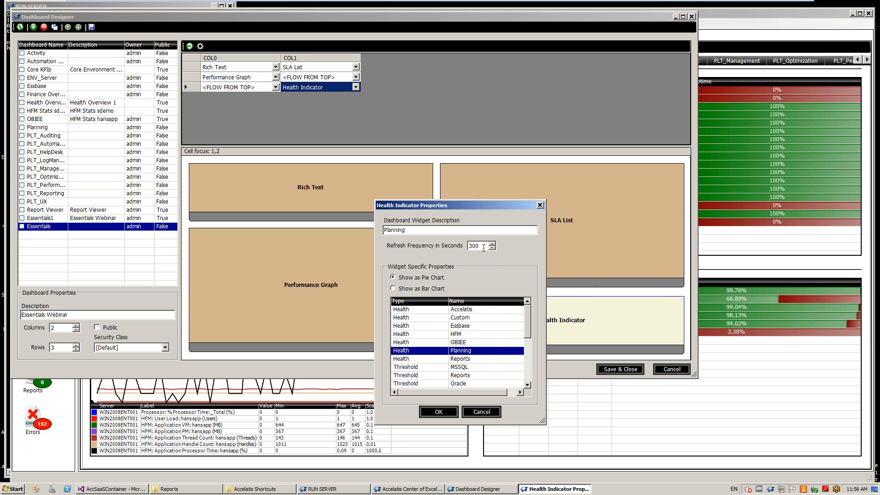
{"action": "left_click", "coordinate": [439, 412]}
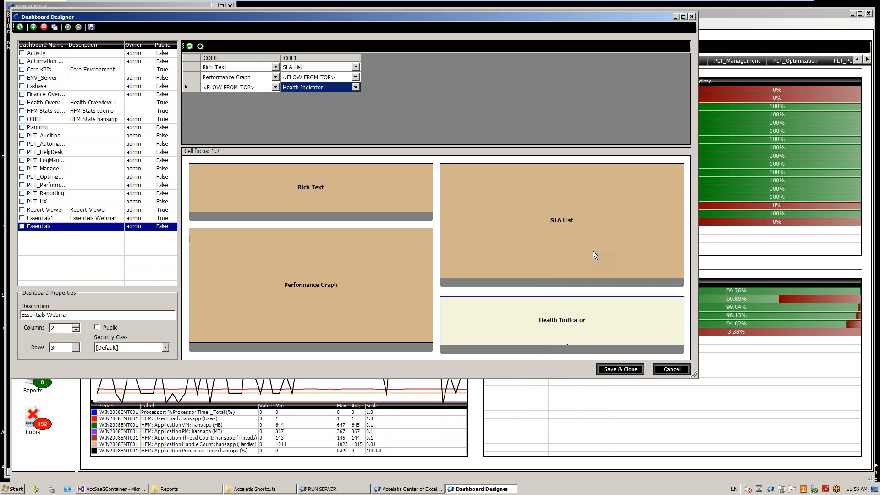
Save the dashboard design, close the designer and display the Essentials dashboard.
{"action": "left_click", "coordinate": [261, 78]}
{"action": "left_click", "coordinate": [609, 365]}
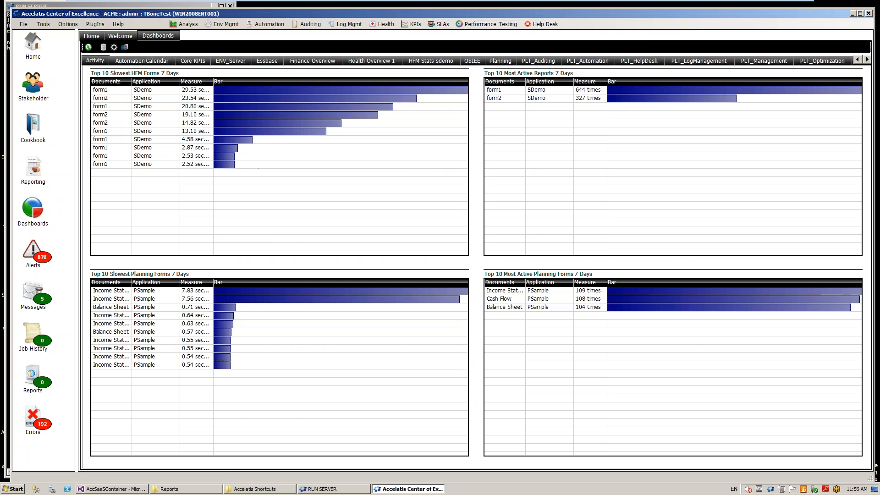
{"action": "left_click", "coordinate": [867, 60]}
{"action": "left_click", "coordinate": [808, 61]}
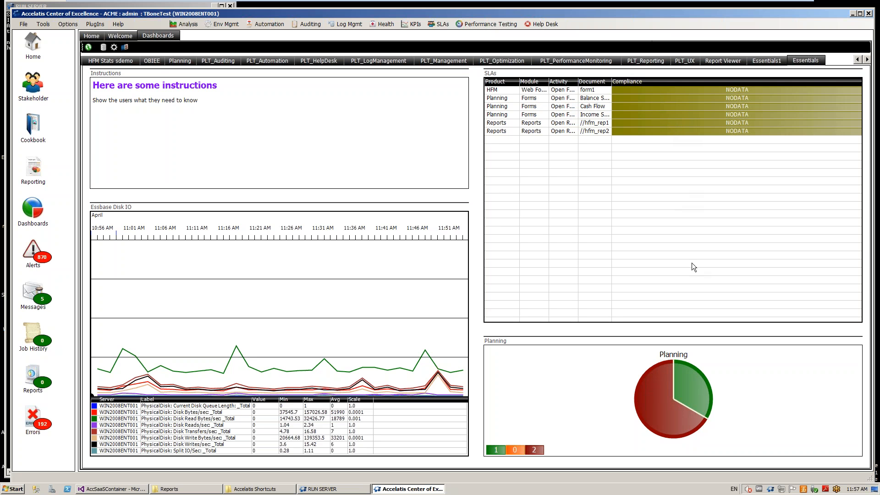
{"action": "left_click", "coordinate": [94, 24]}
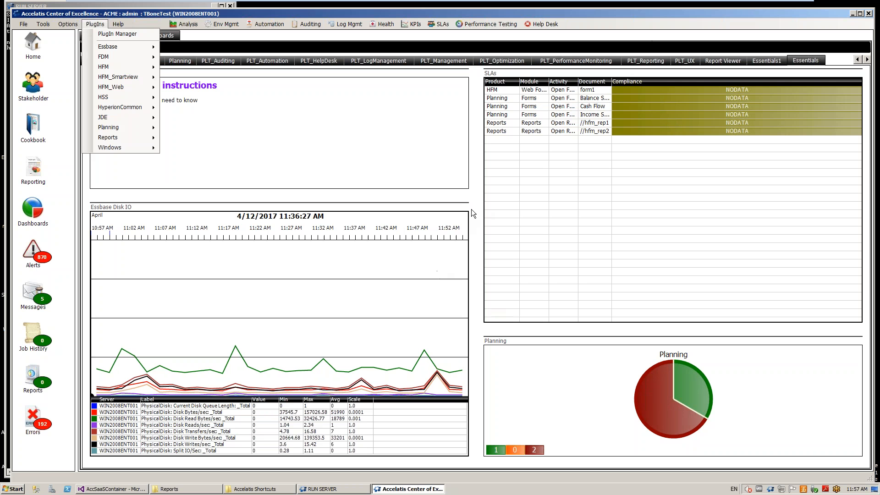
{"action": "left_click", "coordinate": [246, 127]}
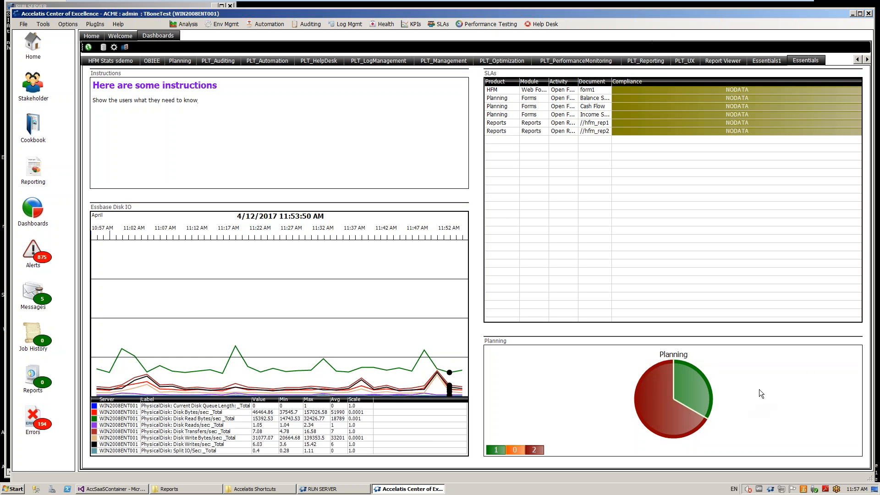
Reopen the Essentials dashboard in the Dashboard Designer and set its column count to 3.
{"action": "left_click", "coordinate": [114, 47]}
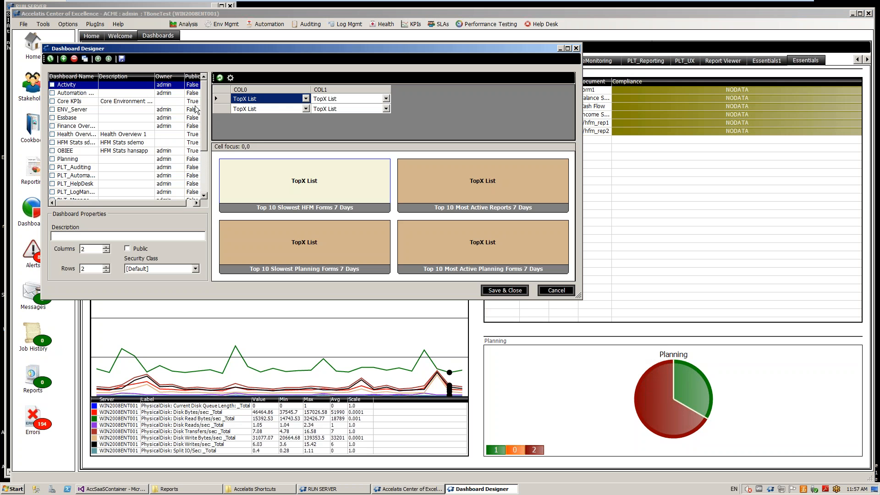
{"action": "left_click", "coordinate": [203, 177]}
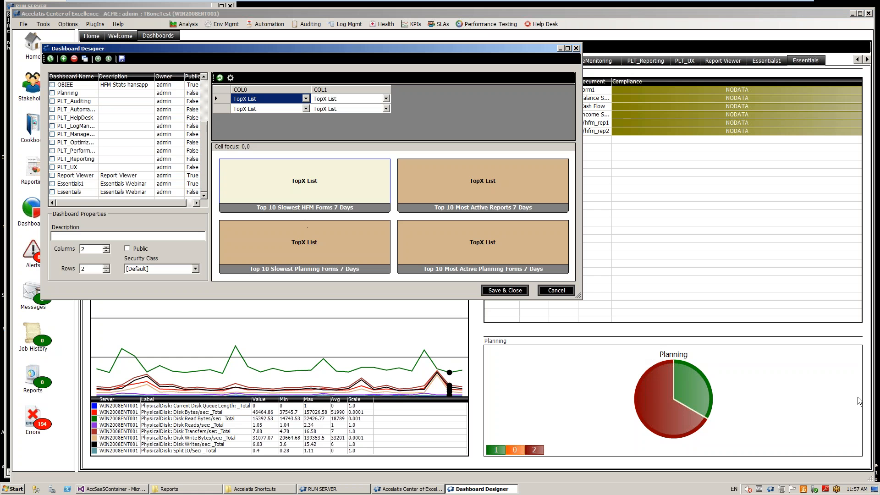
{"action": "left_click", "coordinate": [116, 195]}
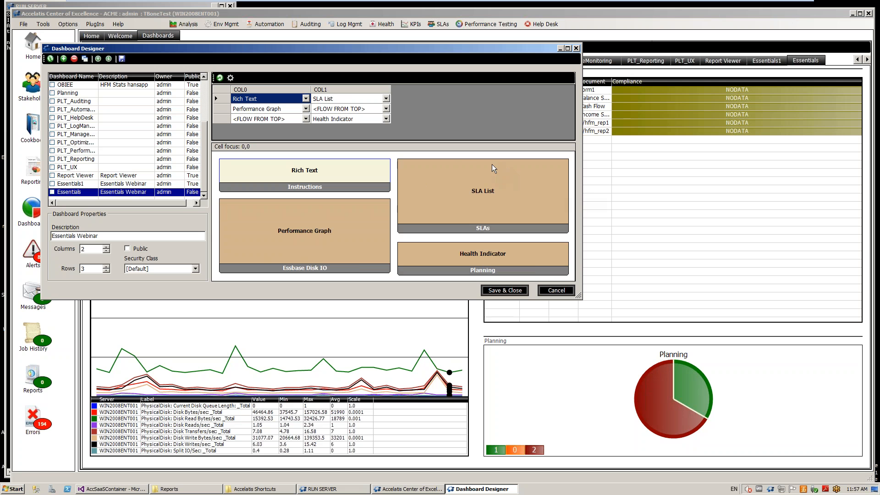
{"action": "left_click", "coordinate": [108, 246]}
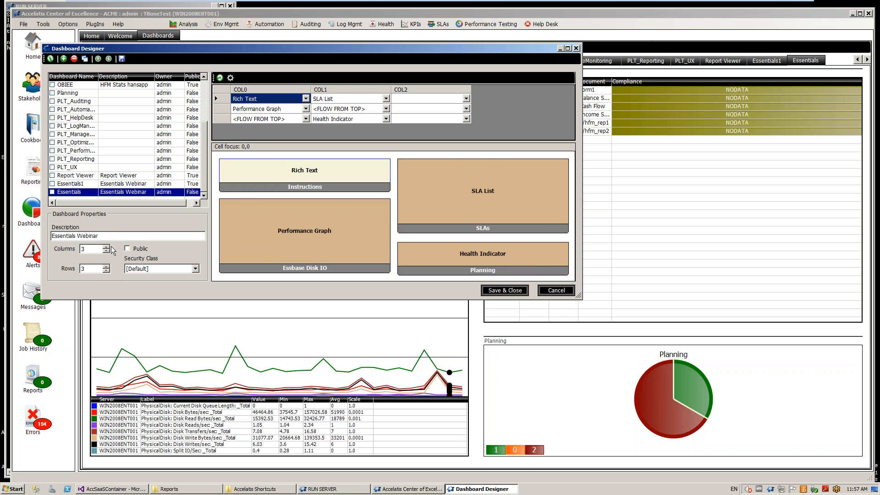
Assign a Health Indicator to the third row of COL2.
{"action": "left_click", "coordinate": [466, 122]}
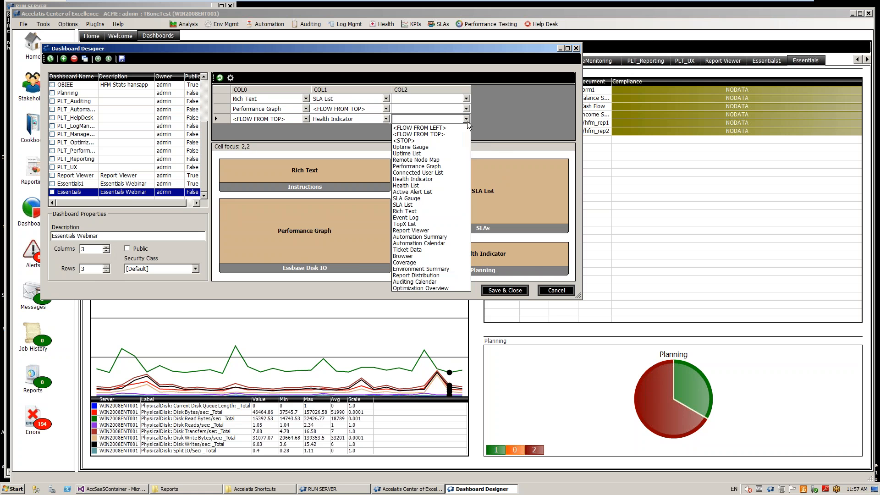
{"action": "left_click", "coordinate": [449, 179]}
{"action": "left_click", "coordinate": [431, 109]}
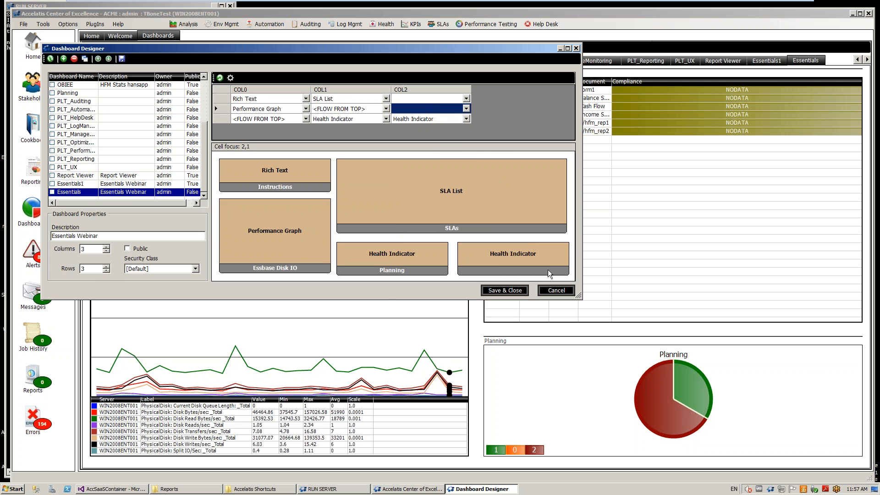
Configure the new COL2 Health Indicator with description HFM and the HFM health item.
{"action": "double_click", "coordinate": [539, 252]}
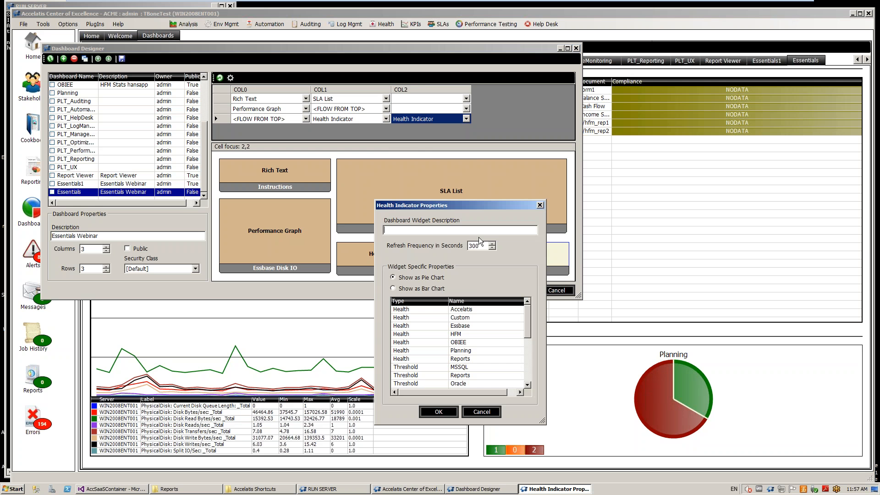
{"action": "type", "text": "HFM"}
{"action": "left_click", "coordinate": [458, 335]}
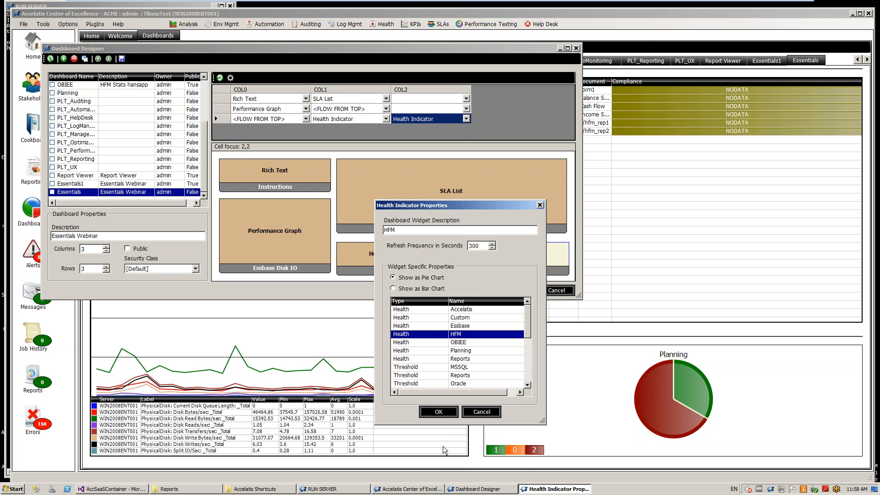
{"action": "left_click", "coordinate": [447, 414]}
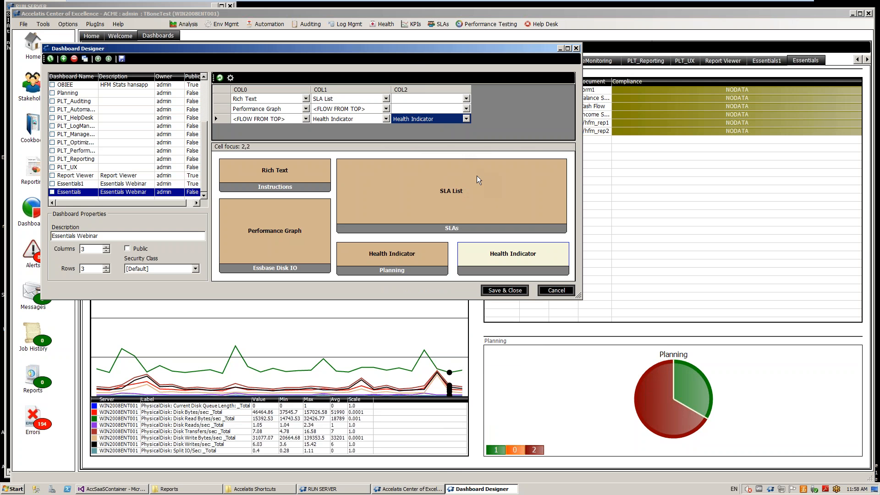
Save the three-column layout, close the designer and display the Essentials dashboard with its HFM indicator.
{"action": "left_click", "coordinate": [505, 290]}
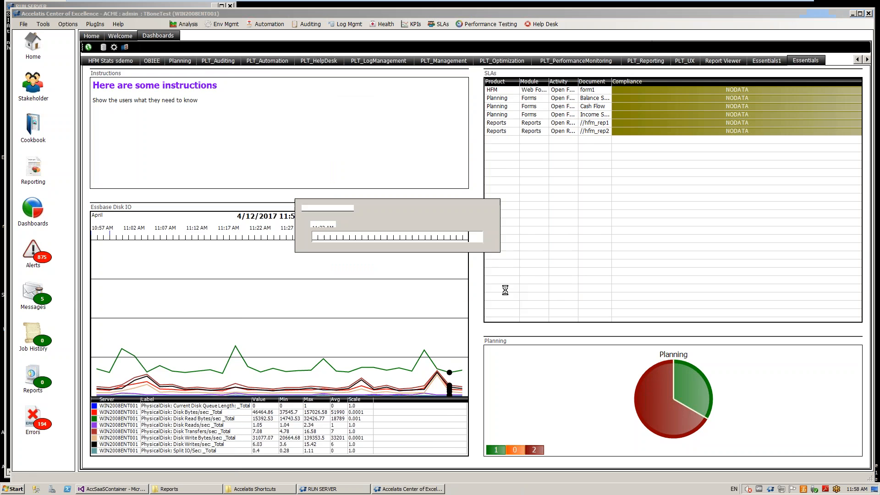
{"action": "left_click", "coordinate": [866, 60]}
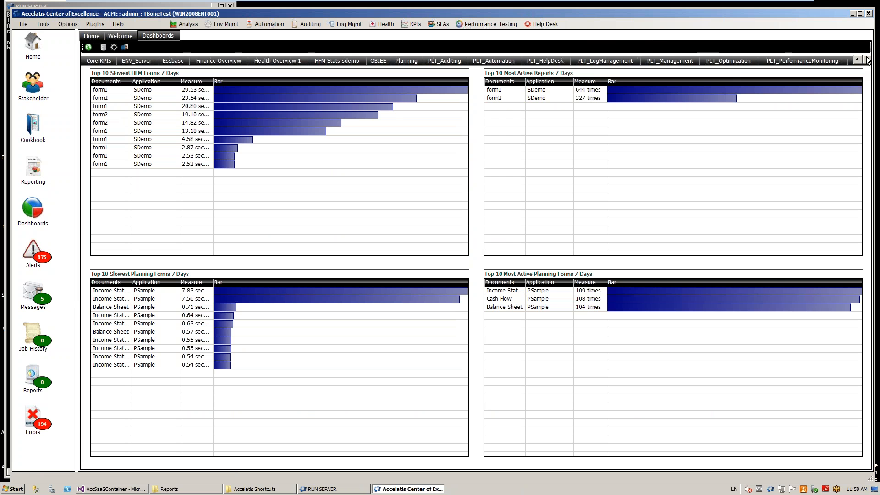
{"action": "left_click", "coordinate": [811, 60]}
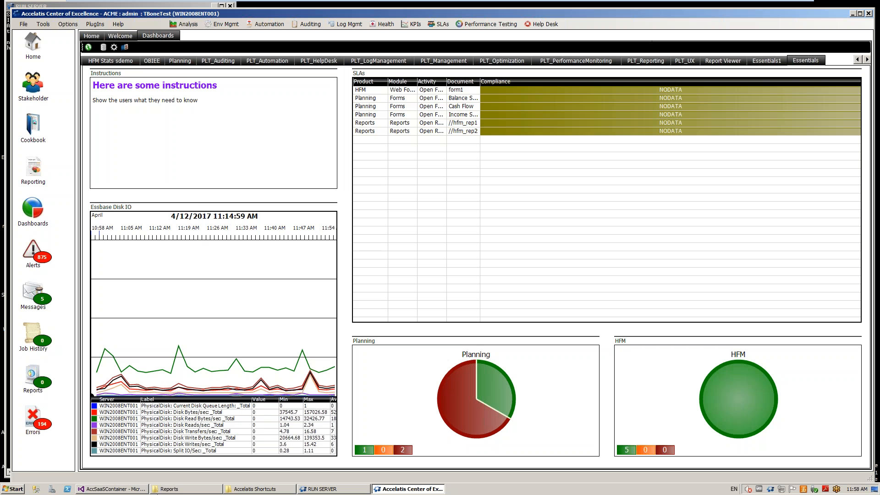
Review the widget types available for the second COL0 cell of the Activity dashboard and close the designer without saving.
{"action": "left_click", "coordinate": [114, 47]}
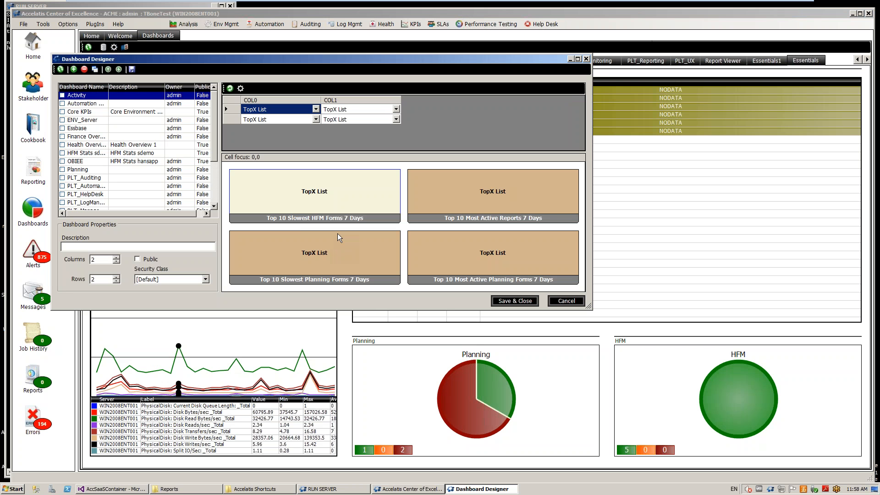
{"action": "left_click", "coordinate": [315, 118]}
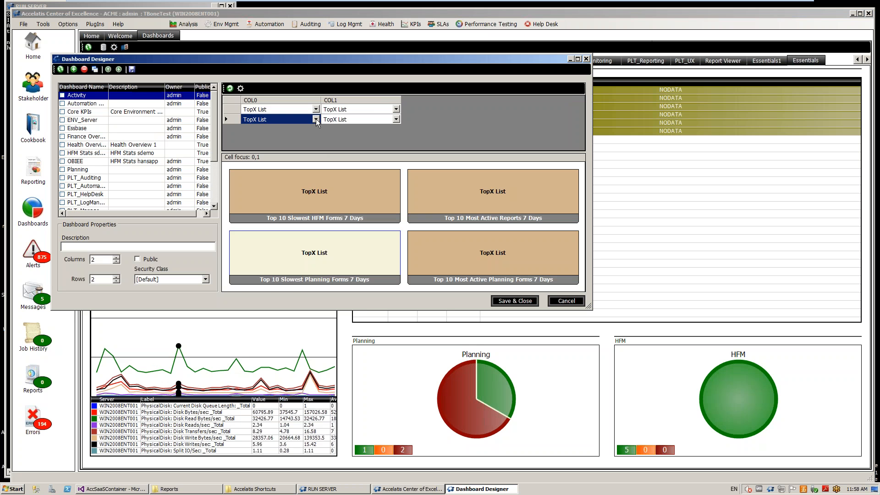
{"action": "left_click", "coordinate": [315, 119]}
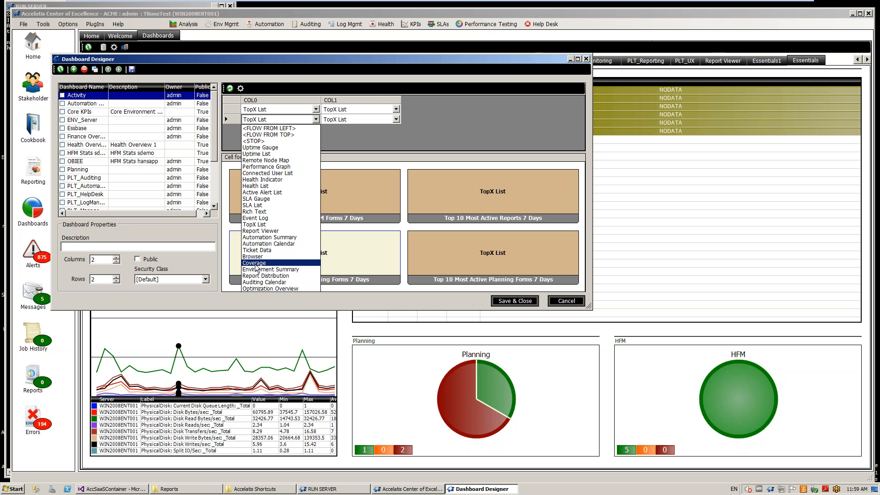
{"action": "left_click", "coordinate": [567, 299]}
{"action": "left_click", "coordinate": [567, 301]}
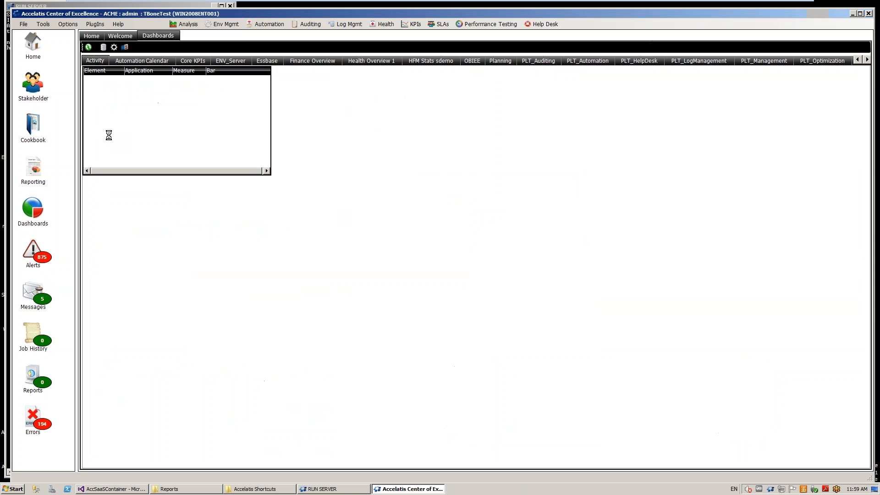
Open the Stakeholder view and display the Management and Performance Monitoring module dashboards.
{"action": "left_click", "coordinate": [33, 87]}
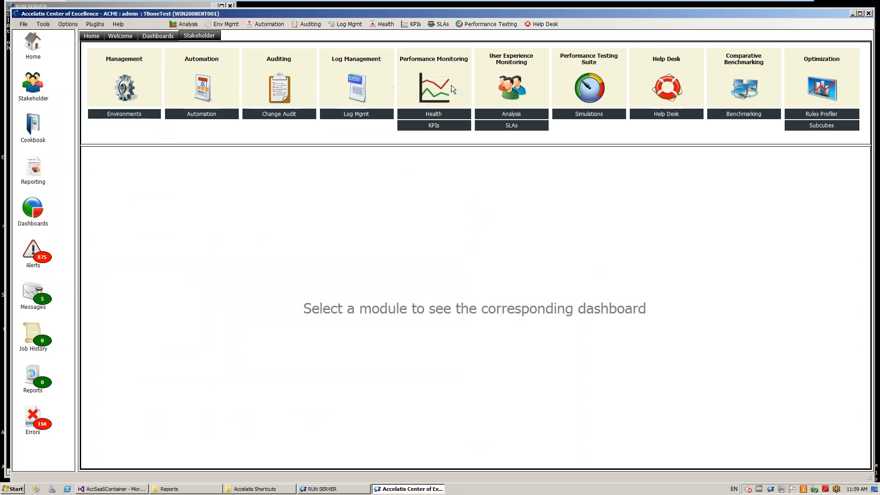
{"action": "left_click", "coordinate": [425, 87]}
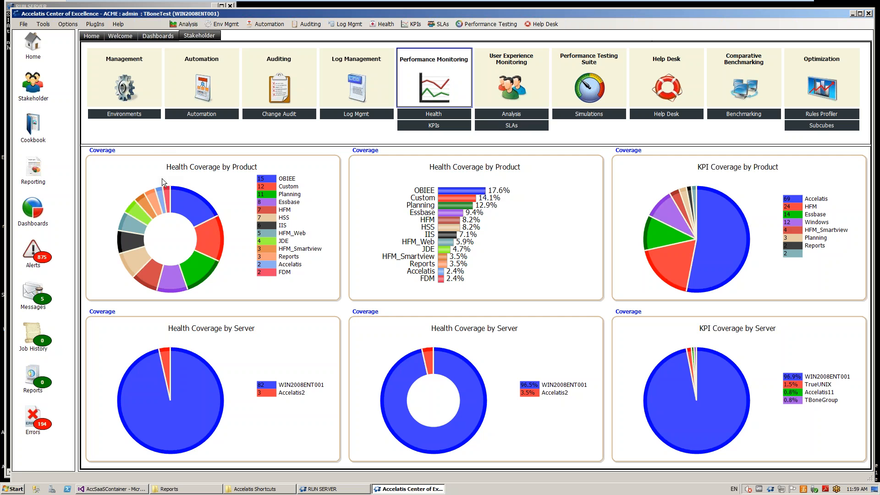
{"action": "left_click", "coordinate": [133, 91]}
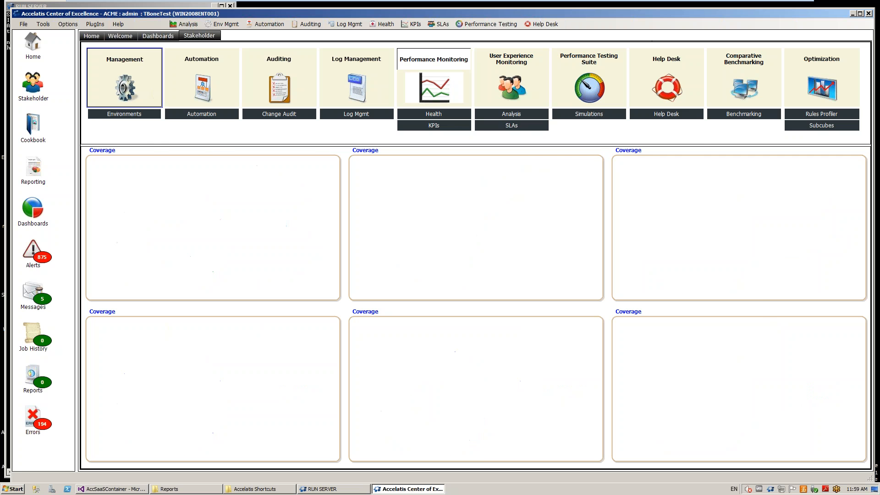
{"action": "left_click", "coordinate": [430, 75]}
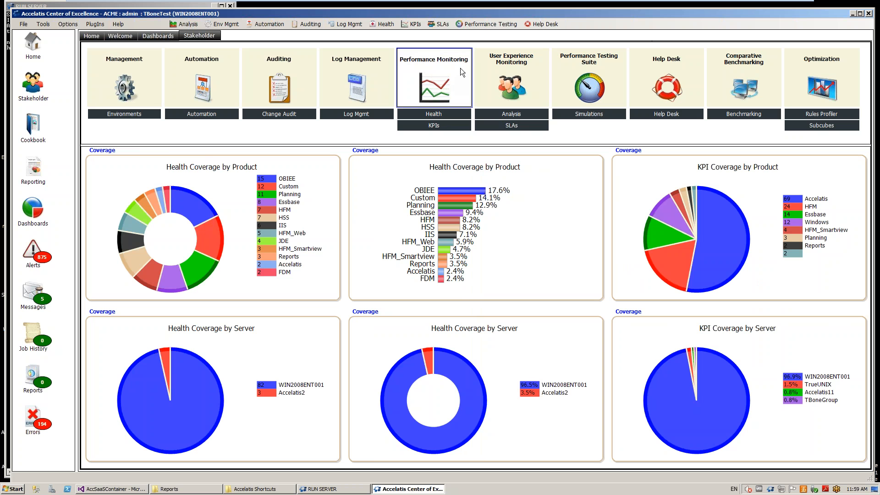
Minimize the main application window, show the Accelatis desktop widget and shrink it slightly.
{"action": "left_click", "coordinate": [853, 13]}
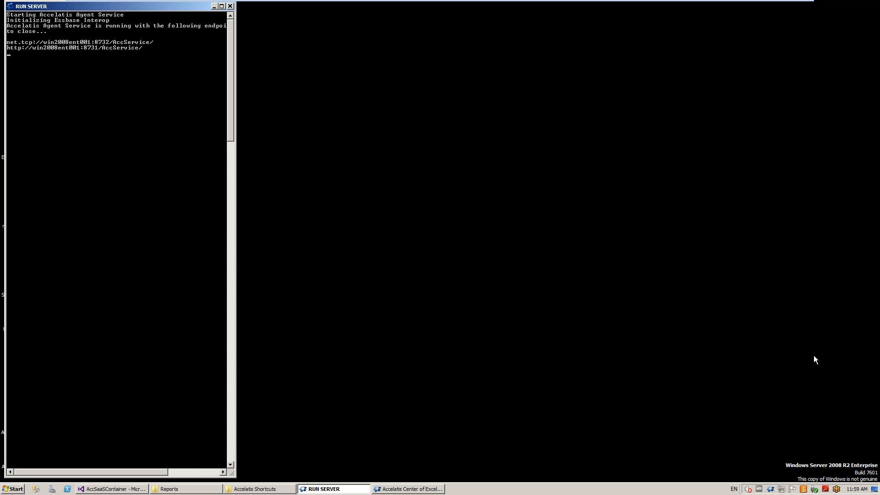
{"action": "left_click", "coordinate": [424, 489]}
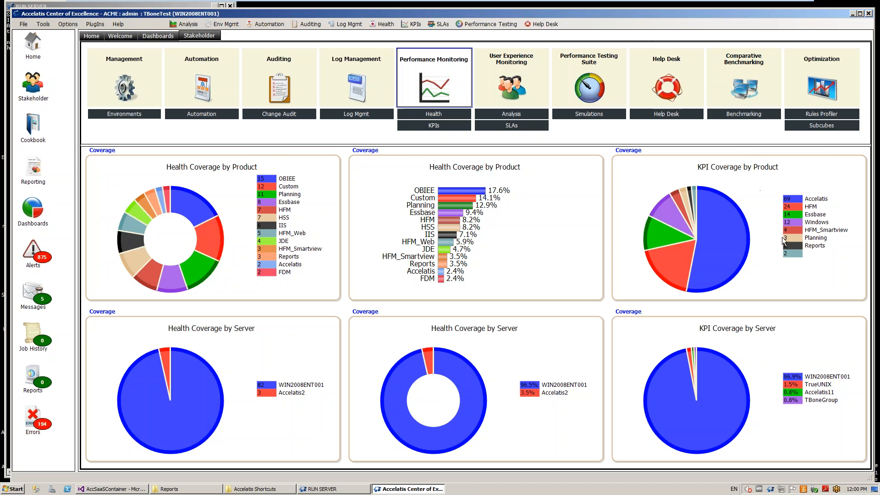
{"action": "left_click", "coordinate": [852, 14]}
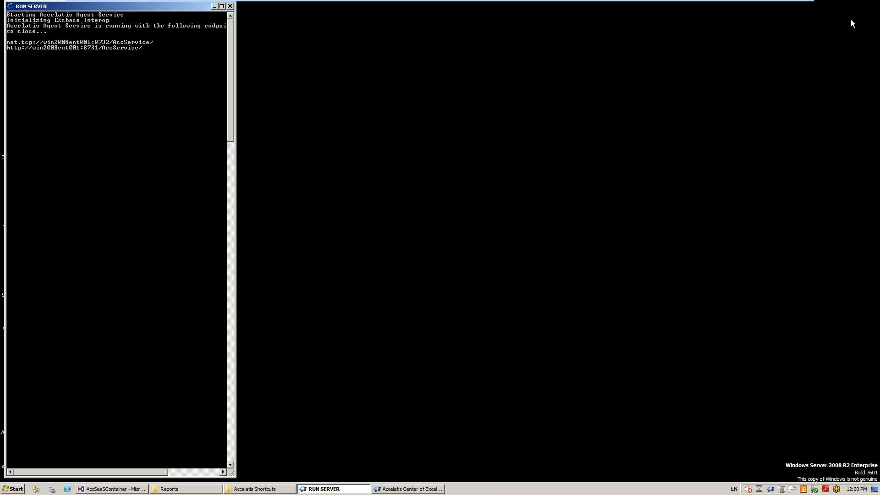
{"action": "left_click", "coordinate": [771, 491]}
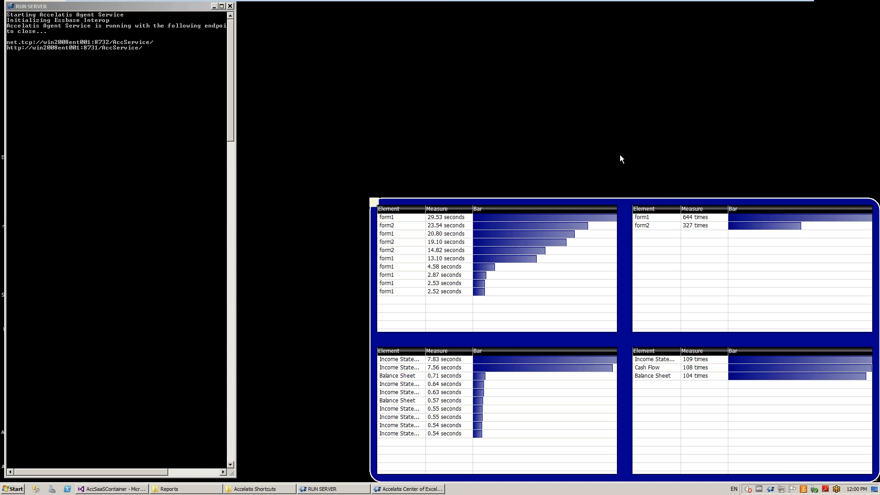
{"action": "left_click", "coordinate": [623, 219]}
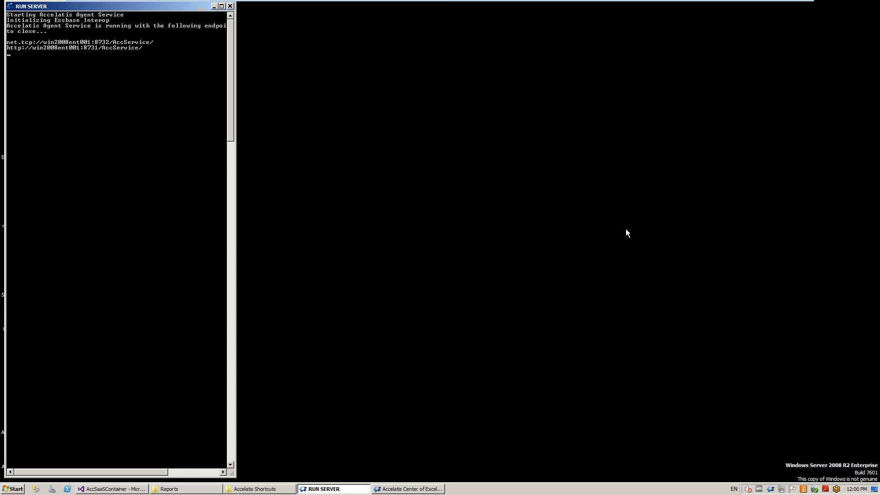
{"action": "left_click", "coordinate": [771, 490]}
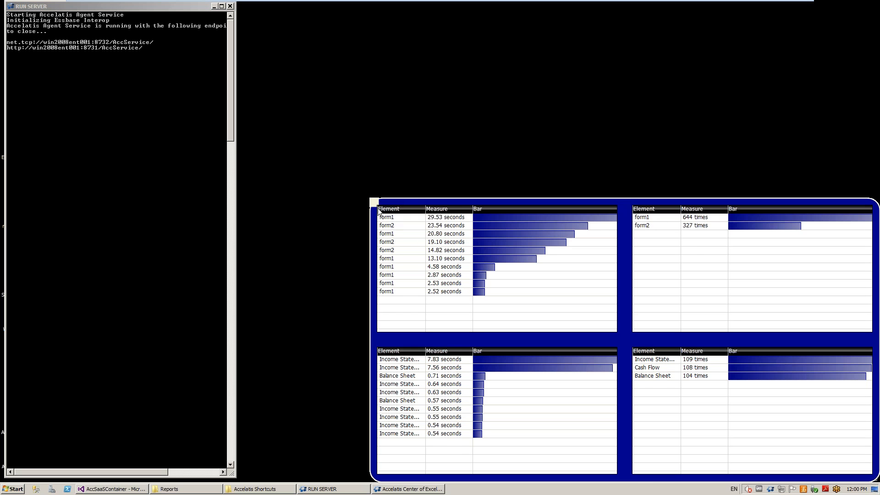
{"action": "left_click_drag", "start_coordinate": [374, 205], "coordinate": [432, 238]}
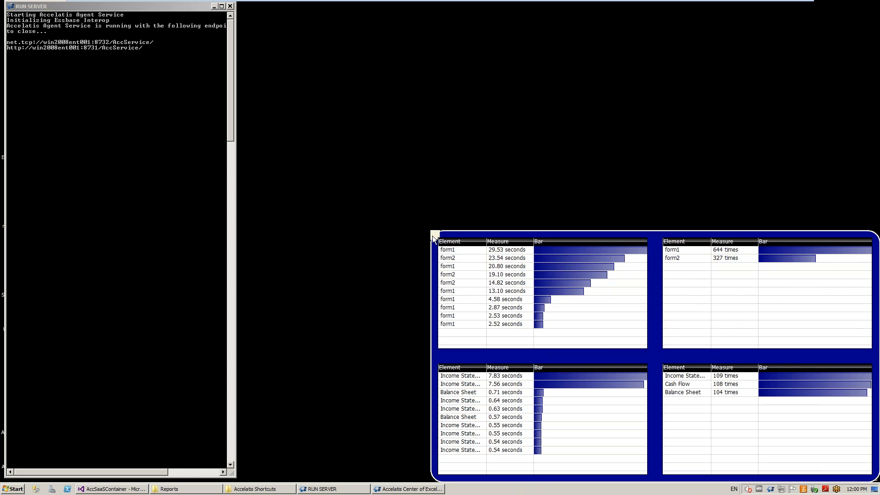
Set the desktop widget to Dashboard_Health Overview 1 with a transparent background and make it slightly taller.
{"action": "left_click", "coordinate": [778, 489]}
{"action": "left_click", "coordinate": [772, 490]}
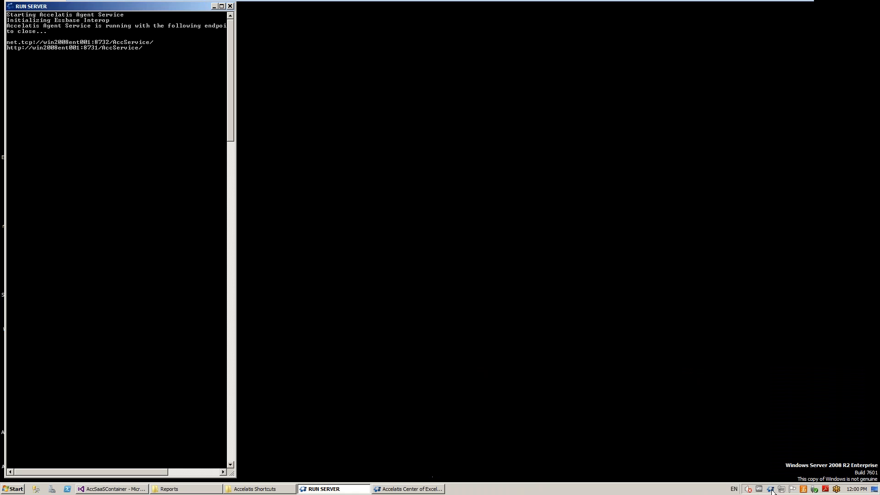
{"action": "left_click", "coordinate": [772, 489]}
{"action": "right_click", "coordinate": [772, 490]}
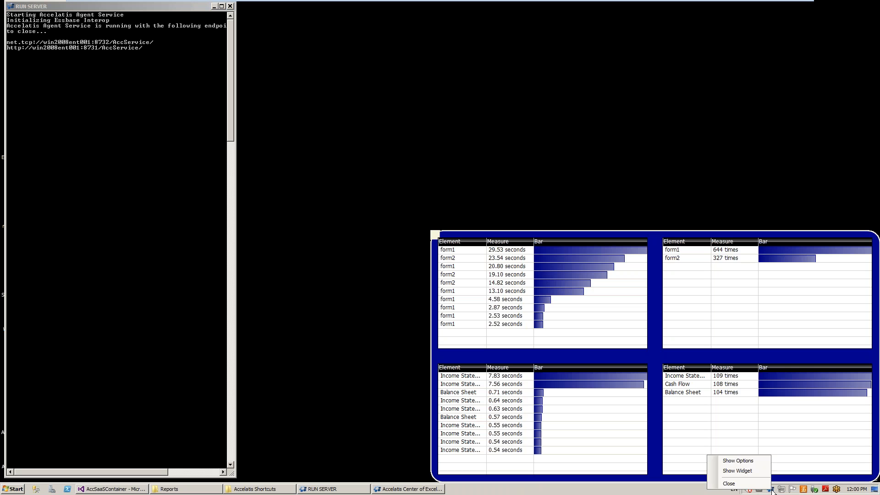
{"action": "left_click", "coordinate": [755, 461]}
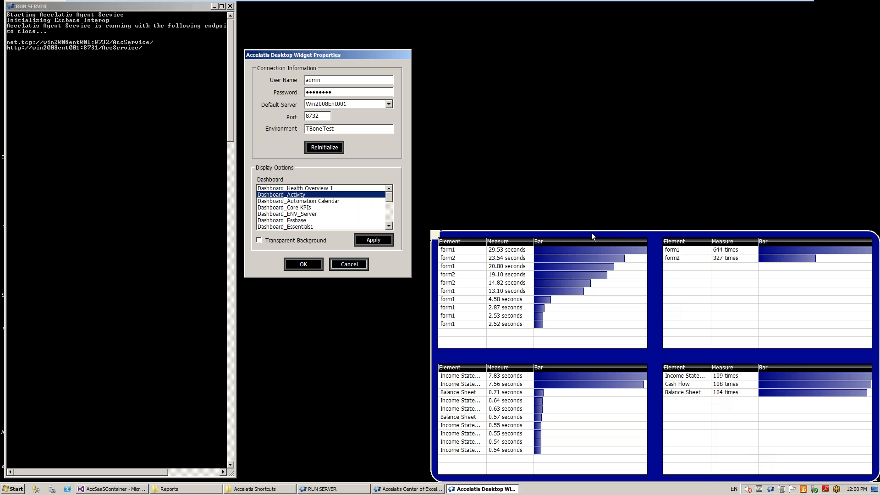
{"action": "left_click", "coordinate": [323, 191]}
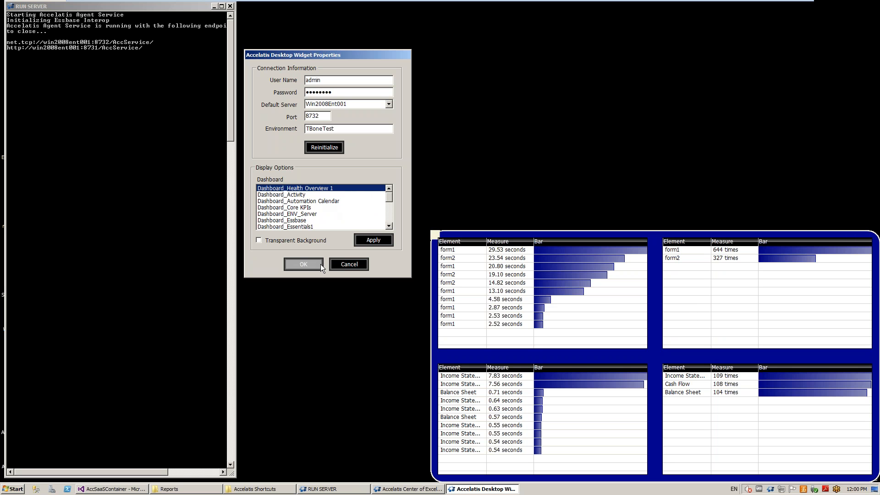
{"action": "left_click", "coordinate": [306, 239]}
{"action": "left_click", "coordinate": [311, 262]}
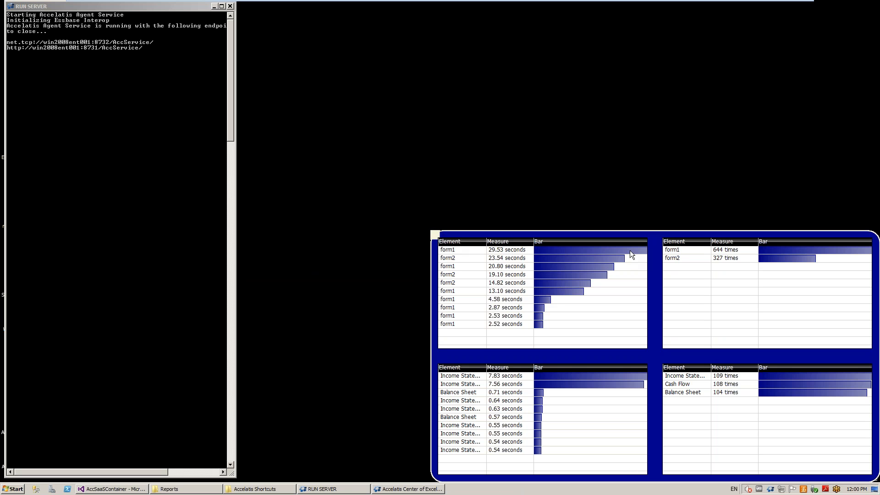
{"action": "right_click", "coordinate": [770, 489]}
{"action": "left_click", "coordinate": [750, 464]}
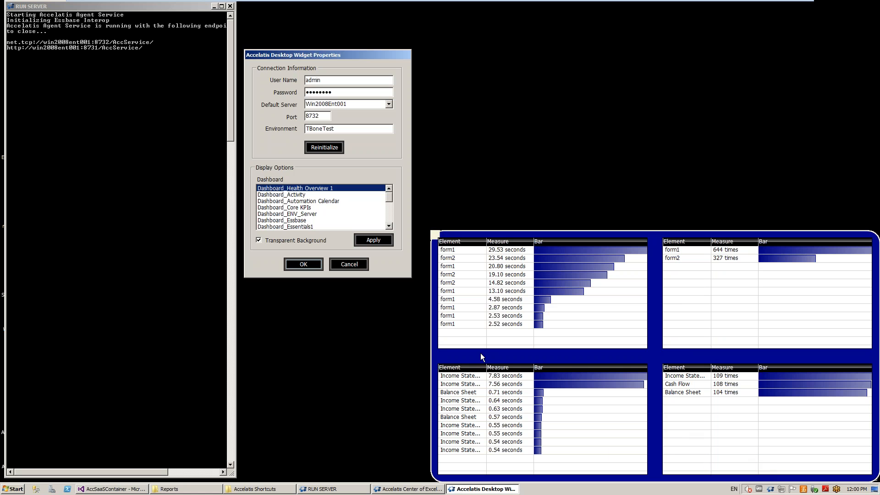
{"action": "left_click", "coordinate": [316, 265]}
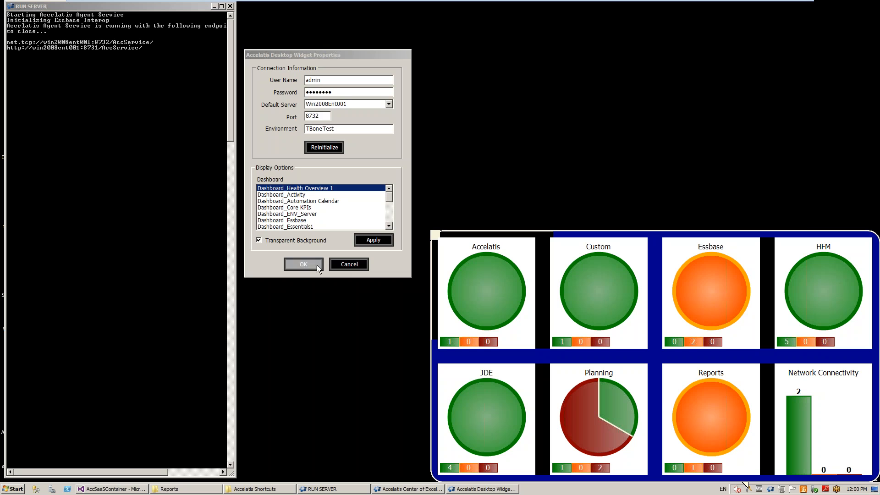
{"action": "mouse_move", "coordinate": [437, 235]}
{"action": "left_mouse_down"}
{"action": "mouse_move", "coordinate": [501, 283]}
{"action": "mouse_move", "coordinate": [440, 225]}
{"action": "left_mouse_up"}
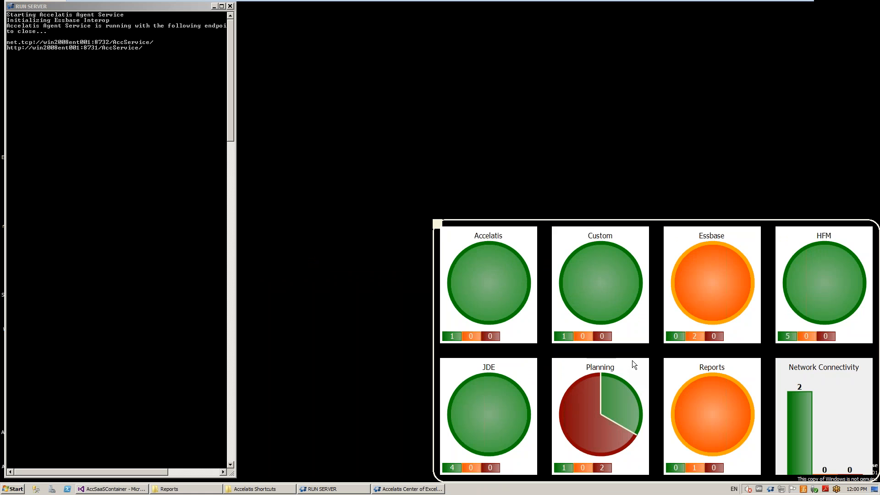
Hide the desktop widget and switch back to the Activity dashboard in Accelatis Center of Excellence.
{"action": "left_click", "coordinate": [771, 489]}
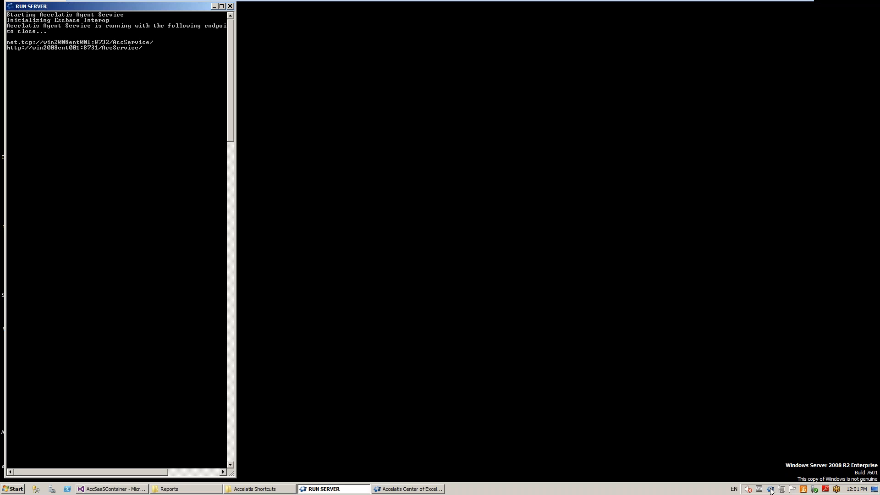
{"action": "left_click", "coordinate": [392, 489]}
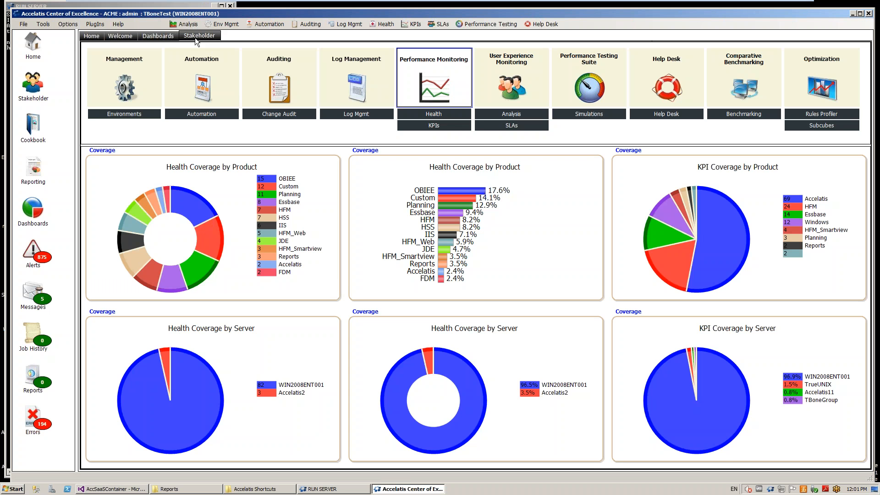
{"action": "left_click", "coordinate": [161, 35]}
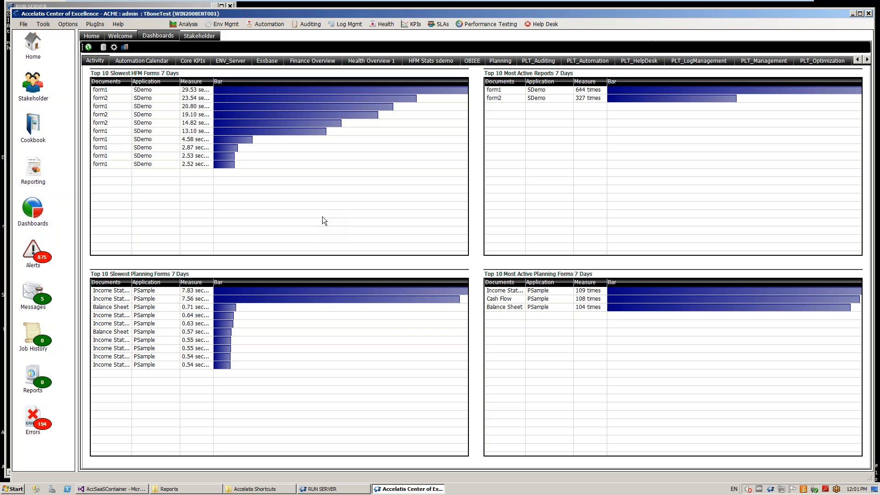
{"action": "left_click", "coordinate": [794, 3]}
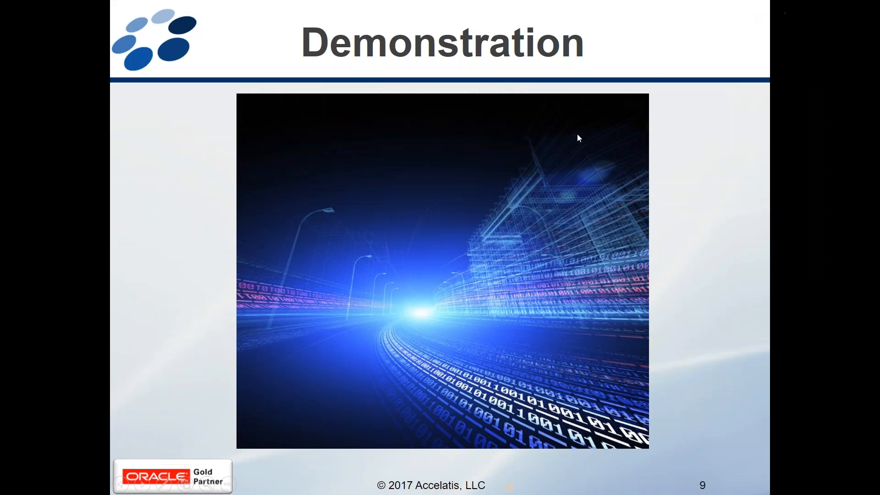
{"action": "left_click", "coordinate": [673, 359]}
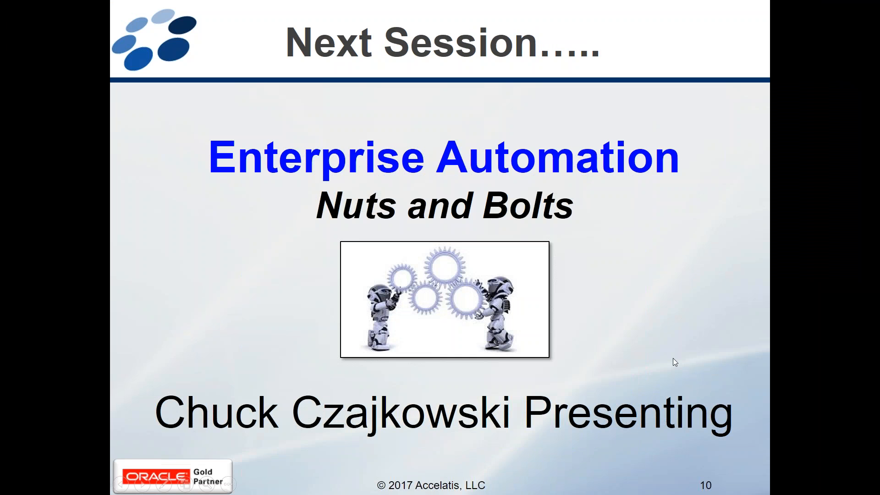